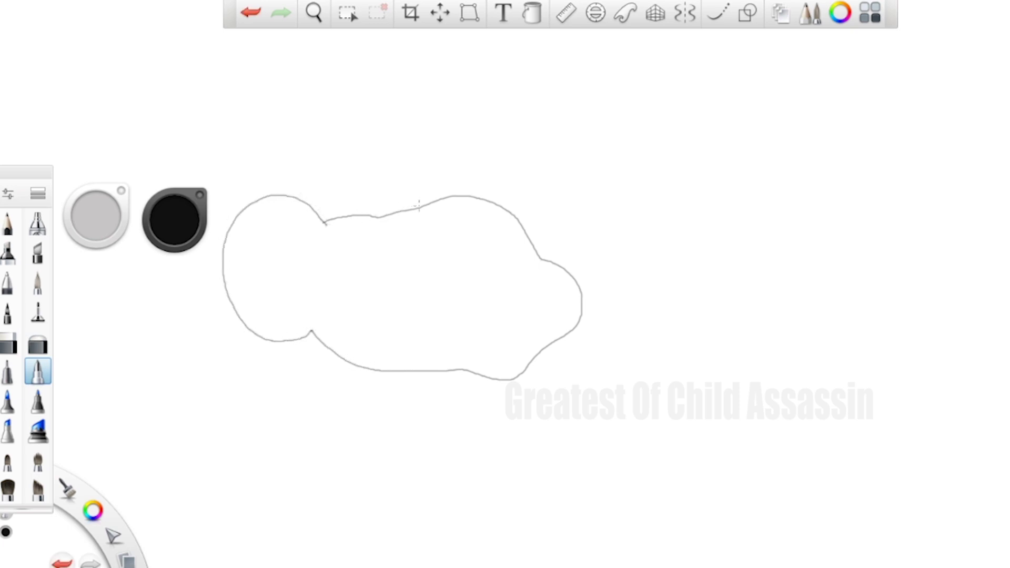
# Step: Draw the mouse's far ear on top of the head, the outstretched arm and the large belly outline
pyautogui.moveTo(416, 210)
pyautogui.mouseDown()
pyautogui.moveTo(451, 173)
pyautogui.moveTo(485, 166)
pyautogui.moveTo(506, 212)
pyautogui.mouseUp()
pyautogui.moveTo(533, 354)
pyautogui.mouseDown()
pyautogui.moveTo(694, 387)
pyautogui.moveTo(711, 417)
pyautogui.moveTo(589, 405)
pyautogui.moveTo(646, 442)
pyautogui.moveTo(686, 522)
pyautogui.moveTo(664, 562)
pyautogui.moveTo(519, 549)
pyautogui.moveTo(473, 494)
pyautogui.moveTo(446, 433)
pyautogui.moveTo(516, 432)
pyautogui.moveTo(559, 398)
pyautogui.mouseUp()
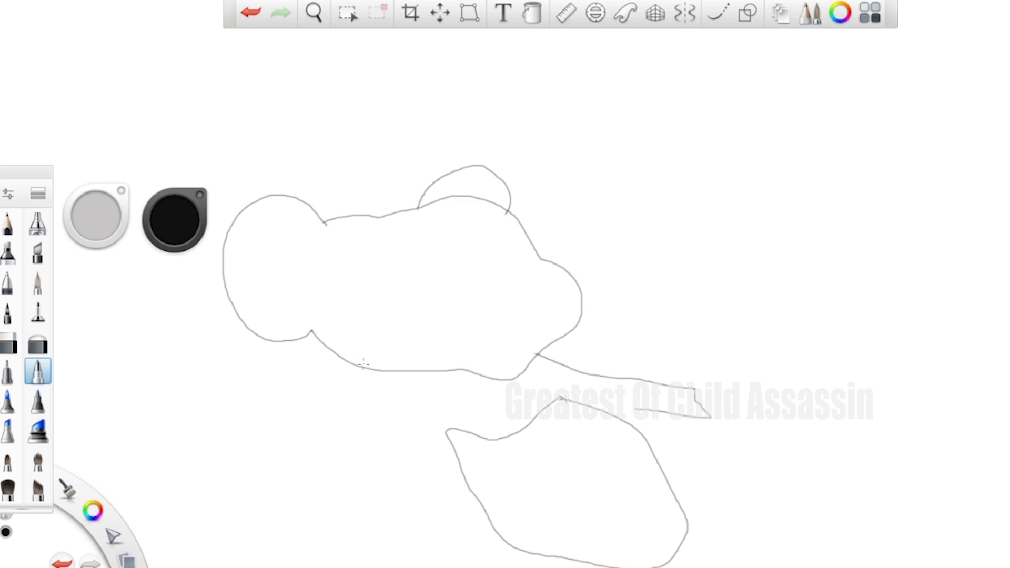
# Step: Draw the bent near arm below the head, ending in a hand with a finger pointing at the belly
pyautogui.moveTo(366, 365)
pyautogui.mouseDown()
pyautogui.moveTo(325, 394)
pyautogui.moveTo(303, 454)
pyautogui.moveTo(321, 473)
pyautogui.moveTo(372, 467)
pyautogui.moveTo(425, 486)
pyautogui.moveTo(423, 468)
pyautogui.moveTo(466, 476)
pyautogui.moveTo(440, 458)
pyautogui.mouseUp()
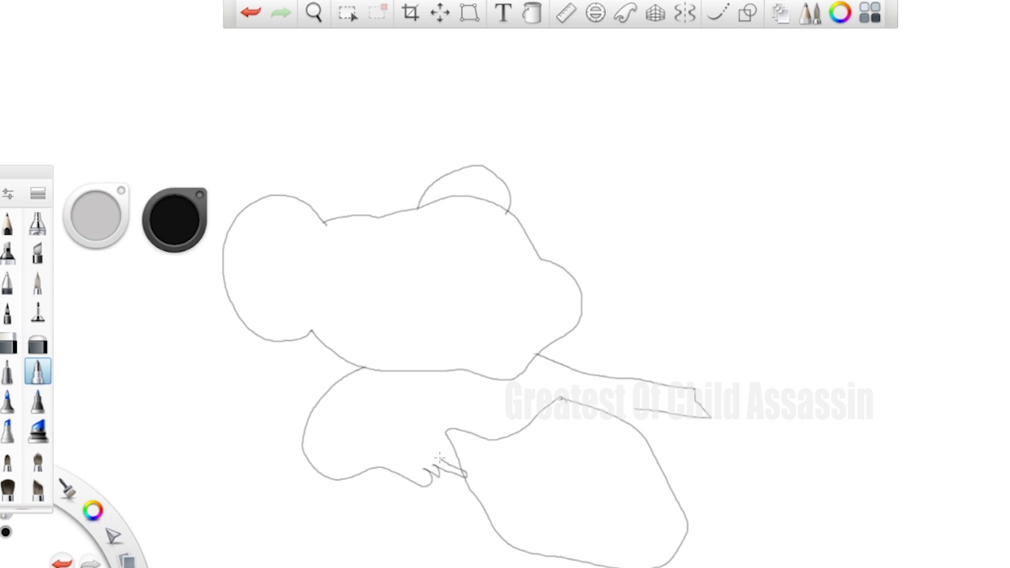
pyautogui.hotkey('ctrl', 'z')
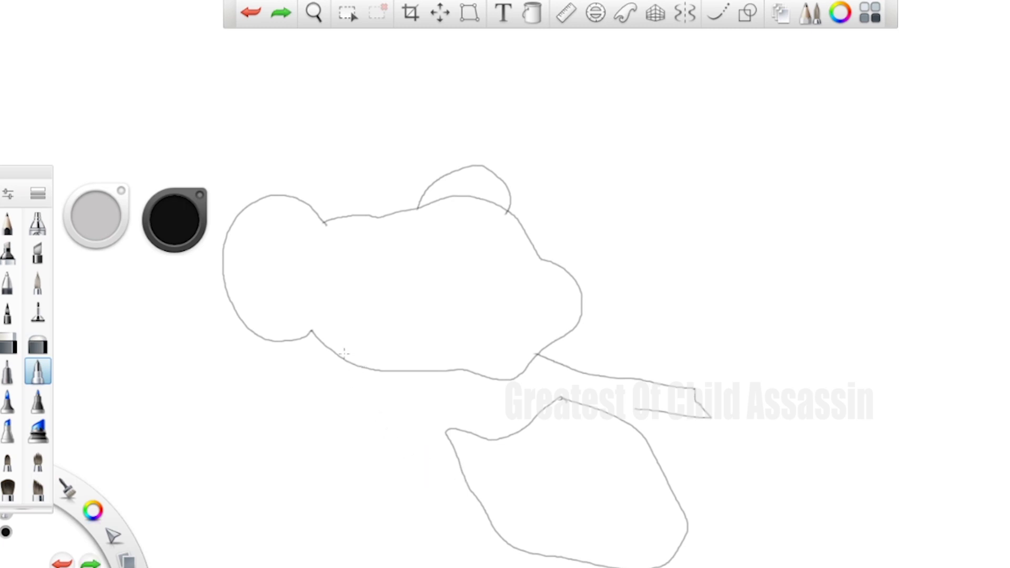
pyautogui.moveTo(346, 357)
pyautogui.mouseDown()
pyautogui.moveTo(293, 408)
pyautogui.moveTo(280, 462)
pyautogui.moveTo(296, 491)
pyautogui.moveTo(372, 475)
pyautogui.moveTo(395, 499)
pyautogui.moveTo(409, 476)
pyautogui.mouseUp()
pyautogui.hotkey('ctrl', 'z')
pyautogui.moveTo(352, 363)
pyautogui.mouseDown()
pyautogui.moveTo(314, 403)
pyautogui.moveTo(303, 486)
pyautogui.moveTo(369, 474)
pyautogui.moveTo(378, 491)
pyautogui.moveTo(390, 487)
pyautogui.moveTo(385, 473)
pyautogui.moveTo(392, 483)
pyautogui.moveTo(403, 477)
pyautogui.moveTo(402, 462)
pyautogui.moveTo(444, 466)
pyautogui.moveTo(439, 453)
pyautogui.moveTo(347, 443)
pyautogui.mouseUp()
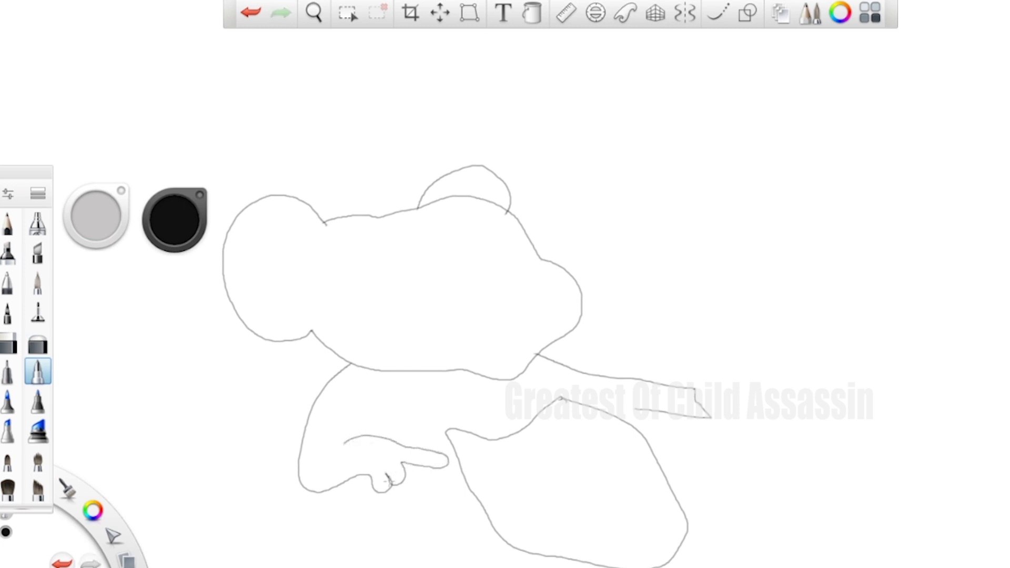
# Step: Draw the body's lower outline from below the pointing hand around to the far side of the belly
pyautogui.moveTo(384, 488); pyautogui.dragTo(348, 536)
pyautogui.hotkey('ctrl', 'z')
pyautogui.moveTo(400, 479)
pyautogui.mouseDown()
pyautogui.moveTo(432, 546)
pyautogui.moveTo(404, 547)
pyautogui.moveTo(427, 541)
pyautogui.moveTo(502, 566)
pyautogui.mouseUp()
pyautogui.moveTo(710, 567)
pyautogui.mouseDown()
pyautogui.moveTo(704, 536)
pyautogui.moveTo(683, 513)
pyautogui.mouseUp()
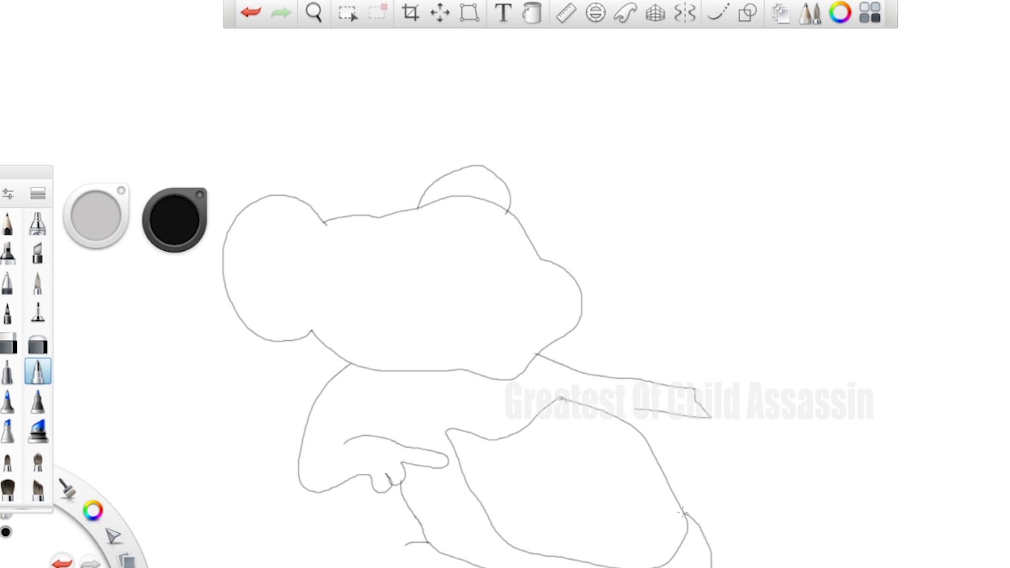
# Step: Close the outstretched arm's lower edge, add short body lines near both arms, and draw the thin pointed tail
pyautogui.moveTo(641, 409); pyautogui.dragTo(611, 417)
pyautogui.moveTo(391, 391); pyautogui.dragTo(398, 448)
pyautogui.moveTo(544, 389); pyautogui.dragTo(558, 398)
pyautogui.moveTo(409, 547)
pyautogui.mouseDown()
pyautogui.moveTo(293, 528)
pyautogui.moveTo(323, 551)
pyautogui.moveTo(445, 554)
pyautogui.mouseUp()
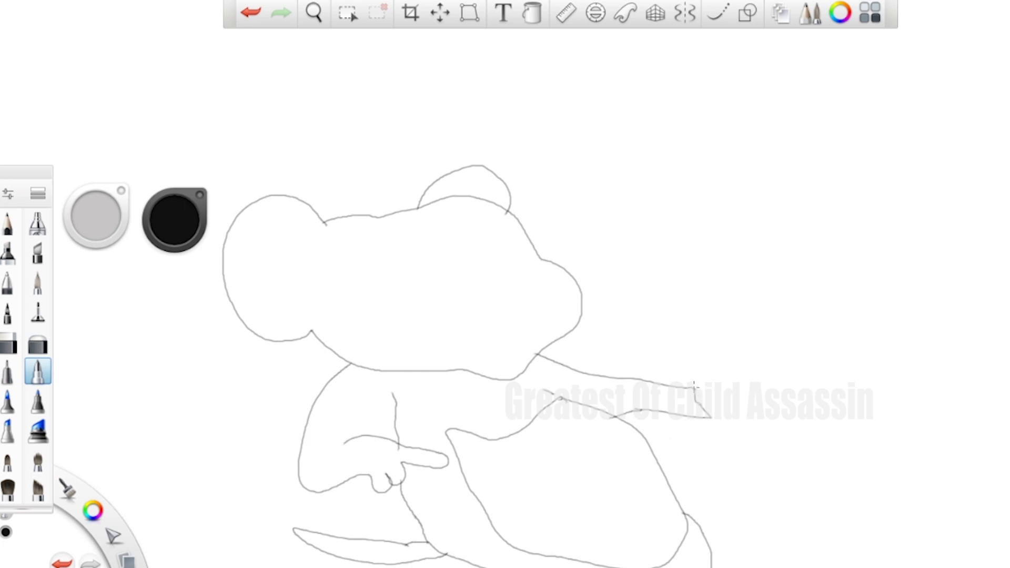
# Step: Draw a round-ended ice-cream stick at the end of the outstretched arm, with small fingers gripping both sides
pyautogui.moveTo(699, 393); pyautogui.dragTo(728, 407)
pyautogui.hotkey('ctrl', 'z')
pyautogui.moveTo(707, 386)
pyautogui.mouseDown()
pyautogui.moveTo(720, 331)
pyautogui.moveTo(755, 312)
pyautogui.moveTo(749, 432)
pyautogui.moveTo(732, 468)
pyautogui.moveTo(697, 451)
pyautogui.moveTo(706, 417)
pyautogui.mouseUp()
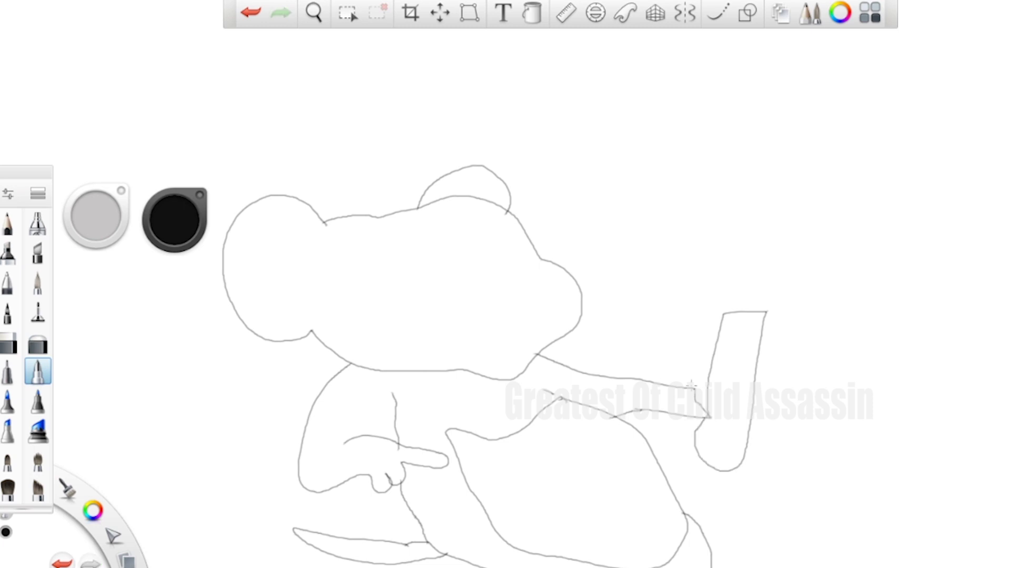
pyautogui.moveTo(705, 385); pyautogui.dragTo(712, 390)
pyautogui.moveTo(745, 427); pyautogui.dragTo(761, 426)
# Step: Draw the large rounded ice-cream bar above the stick, with a wavy coating edge across its upper part
pyautogui.moveTo(722, 315)
pyautogui.mouseDown()
pyautogui.moveTo(680, 295)
pyautogui.moveTo(671, 254)
pyautogui.moveTo(726, 94)
pyautogui.moveTo(748, 79)
pyautogui.moveTo(853, 72)
pyautogui.moveTo(872, 126)
pyautogui.moveTo(846, 256)
pyautogui.moveTo(813, 315)
pyautogui.moveTo(760, 311)
pyautogui.mouseUp()
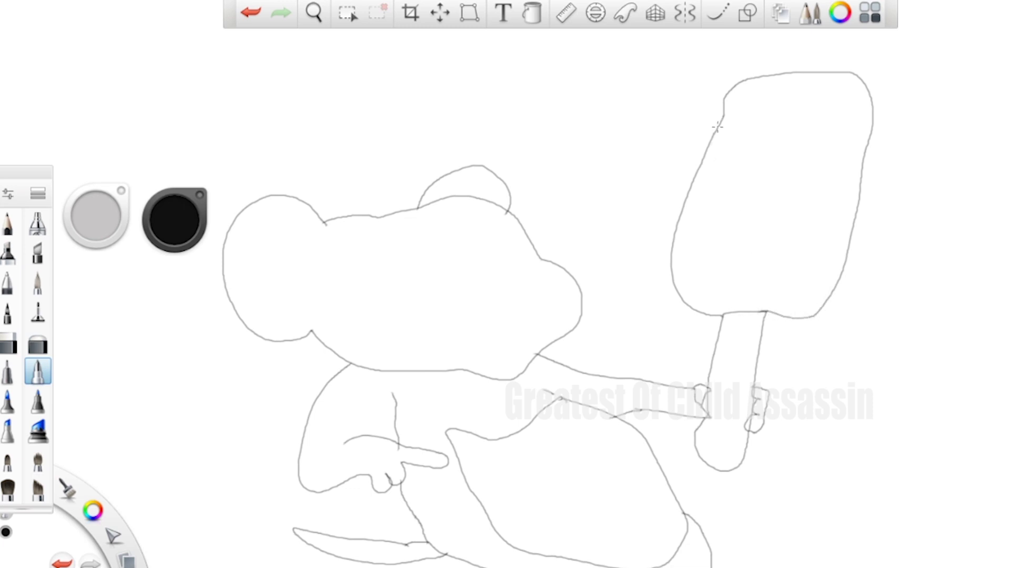
pyautogui.moveTo(717, 126)
pyautogui.mouseDown()
pyautogui.moveTo(713, 147)
pyautogui.moveTo(733, 166)
pyautogui.moveTo(771, 152)
pyautogui.mouseUp()
pyautogui.hotkey('ctrl', 'z')
pyautogui.moveTo(718, 119)
pyautogui.mouseDown()
pyautogui.moveTo(717, 162)
pyautogui.moveTo(743, 148)
pyautogui.moveTo(765, 180)
pyautogui.mouseUp()
pyautogui.hotkey('ctrl', 'z')
pyautogui.moveTo(717, 129)
pyautogui.mouseDown()
pyautogui.moveTo(728, 161)
pyautogui.moveTo(775, 144)
pyautogui.moveTo(787, 177)
pyautogui.moveTo(806, 184)
pyautogui.moveTo(858, 154)
pyautogui.moveTo(784, 292)
pyautogui.mouseUp()
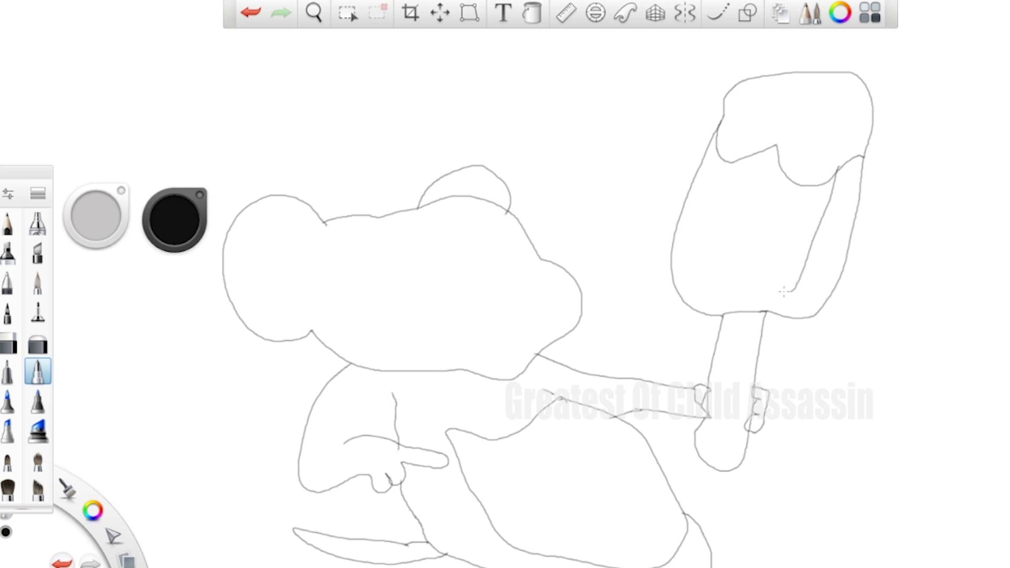
# Step: Redraw the curved inner line on the ice-cream bar, running from the coating edge down to near the stick
pyautogui.hotkey('ctrl', 'z')
pyautogui.moveTo(836, 172)
pyautogui.mouseDown()
pyautogui.moveTo(811, 251)
pyautogui.moveTo(780, 281)
pyautogui.moveTo(842, 212)
pyautogui.moveTo(834, 242)
pyautogui.mouseUp()
pyautogui.hotkey('ctrl', 'z')
pyautogui.hotkey('ctrl', 'z')
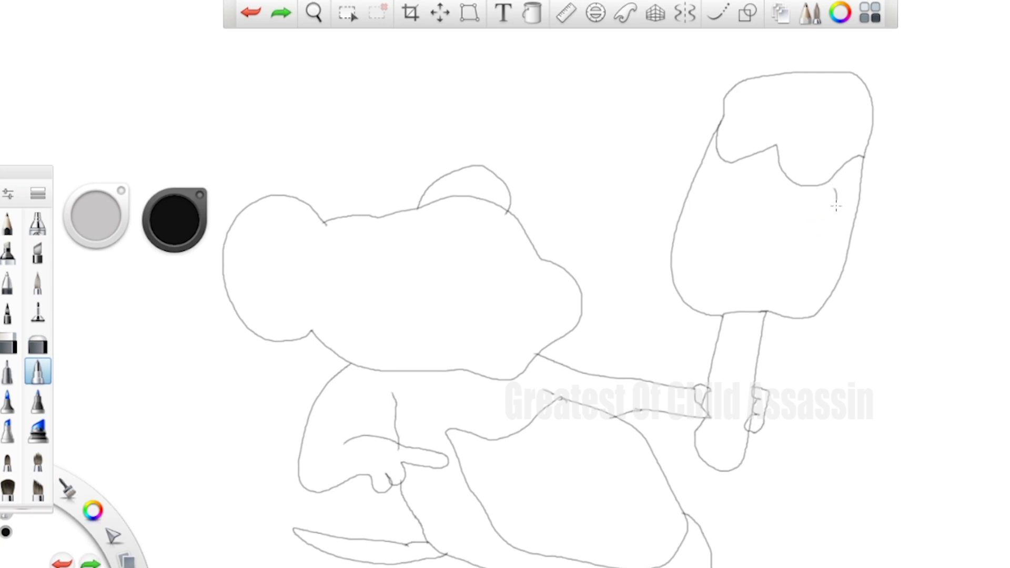
pyautogui.moveTo(836, 206)
pyautogui.mouseDown()
pyautogui.moveTo(807, 267)
pyautogui.moveTo(762, 287)
pyautogui.mouseUp()
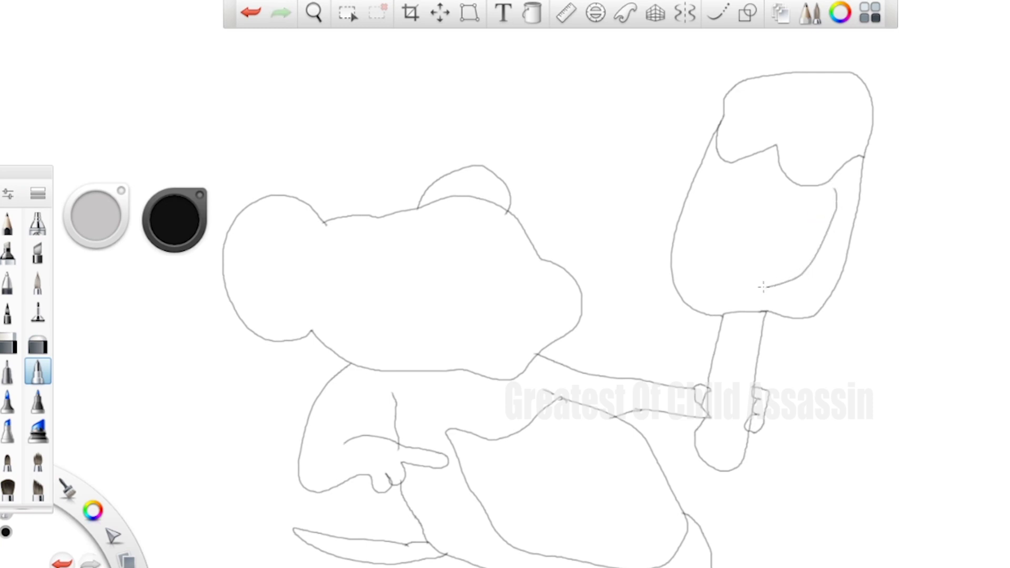
pyautogui.hotkey('ctrl', 'z')
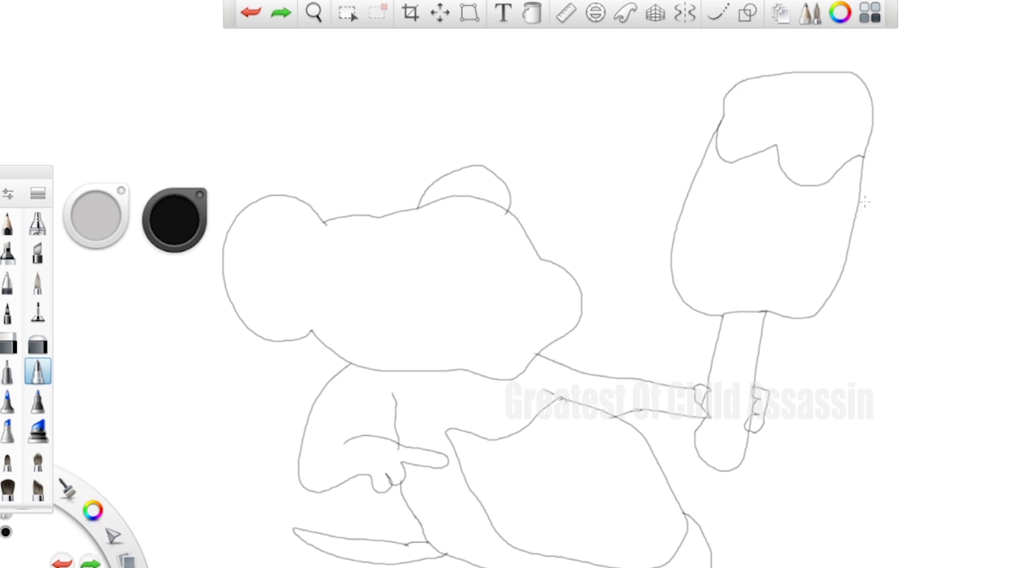
pyautogui.moveTo(839, 180)
pyautogui.mouseDown()
pyautogui.moveTo(801, 275)
pyautogui.moveTo(774, 295)
pyautogui.mouseUp()
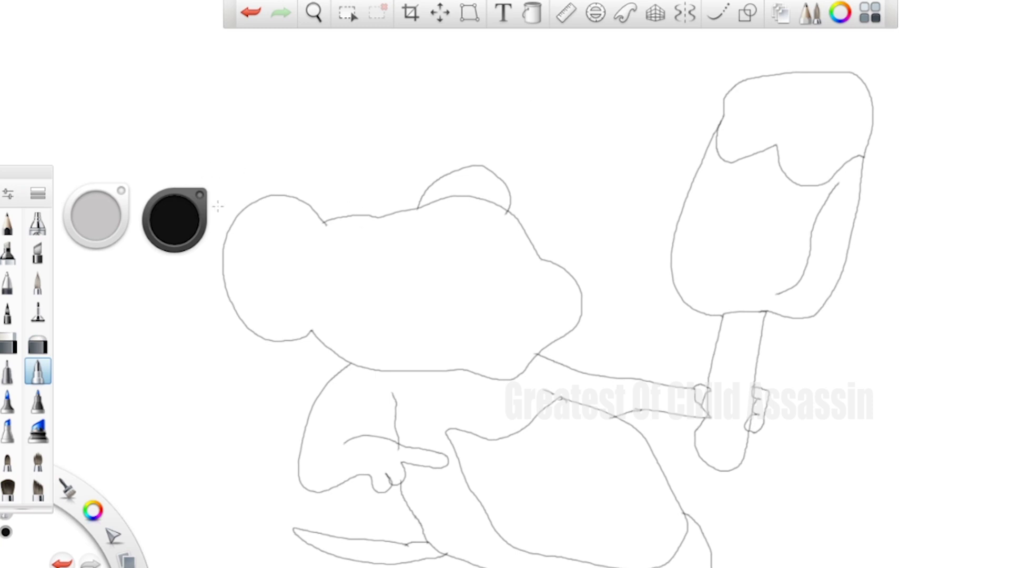
# Step: Draw the near ear's inner edge and the face's muzzle with an open mouth and tongue
pyautogui.moveTo(232, 221)
pyautogui.mouseDown()
pyautogui.moveTo(259, 215)
pyautogui.moveTo(287, 238)
pyautogui.moveTo(290, 272)
pyautogui.moveTo(265, 286)
pyautogui.mouseUp()
pyautogui.moveTo(295, 264)
pyautogui.mouseDown()
pyautogui.moveTo(297, 315)
pyautogui.moveTo(310, 332)
pyautogui.mouseUp()
pyautogui.moveTo(434, 297)
pyautogui.mouseDown()
pyautogui.moveTo(502, 277)
pyautogui.moveTo(526, 289)
pyautogui.moveTo(515, 318)
pyautogui.moveTo(476, 323)
pyautogui.moveTo(438, 311)
pyautogui.moveTo(430, 299)
pyautogui.moveTo(444, 295)
pyautogui.mouseUp()
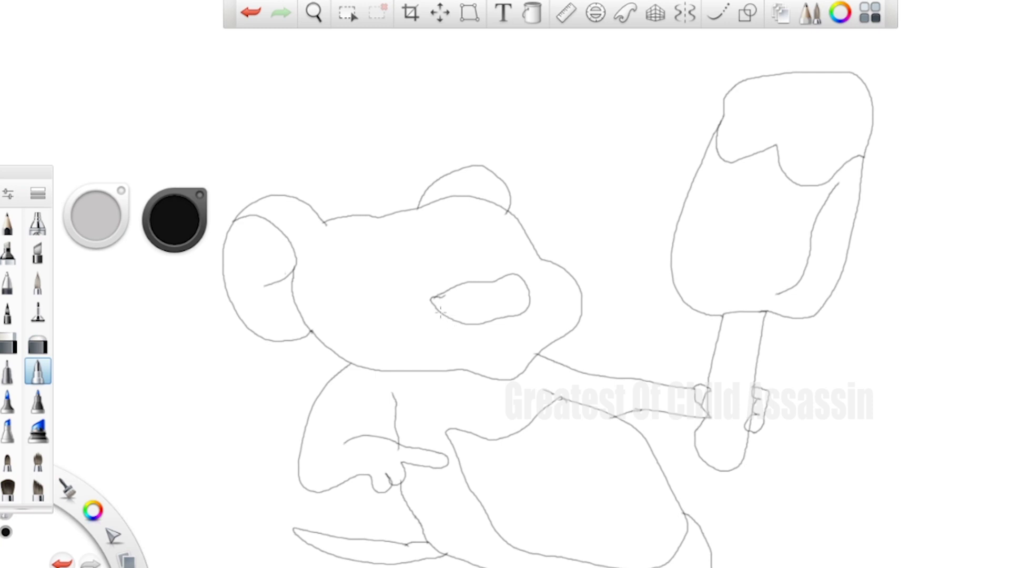
pyautogui.moveTo(440, 313)
pyautogui.mouseDown()
pyautogui.moveTo(409, 322)
pyautogui.moveTo(438, 348)
pyautogui.moveTo(484, 358)
pyautogui.moveTo(518, 332)
pyautogui.moveTo(520, 311)
pyautogui.mouseUp()
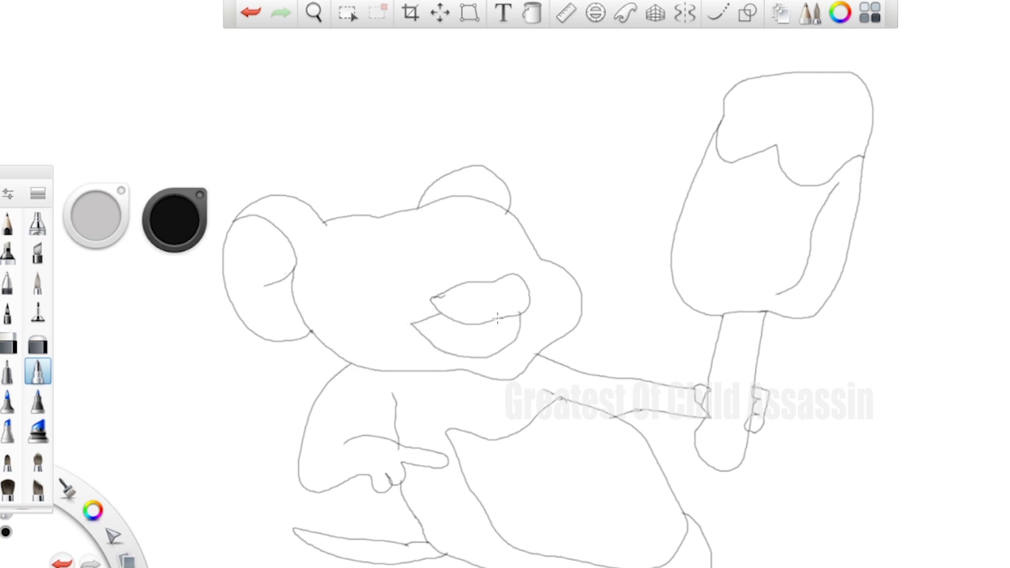
pyautogui.moveTo(428, 345)
pyautogui.mouseDown()
pyautogui.moveTo(431, 332)
pyautogui.moveTo(447, 332)
pyautogui.moveTo(477, 357)
pyautogui.mouseUp()
# Step: Draw whiskers on both sides of the muzzle, a small dark nose and two tall oval eyes
pyautogui.moveTo(469, 295); pyautogui.dragTo(574, 269)
pyautogui.moveTo(515, 301); pyautogui.dragTo(600, 300)
pyautogui.moveTo(383, 299)
pyautogui.mouseDown()
pyautogui.moveTo(454, 295)
pyautogui.moveTo(470, 306)
pyautogui.moveTo(433, 280)
pyautogui.moveTo(408, 232)
pyautogui.moveTo(439, 251)
pyautogui.moveTo(454, 280)
pyautogui.moveTo(460, 232)
pyautogui.moveTo(484, 238)
pyautogui.moveTo(498, 279)
pyautogui.mouseUp()
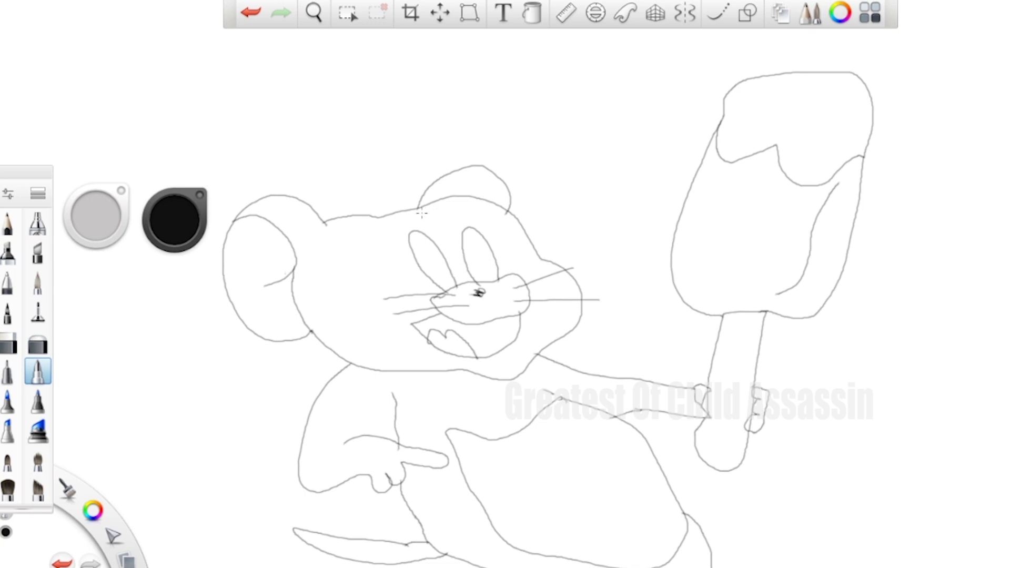
# Step: Add eyelashes, brow and hair strokes around the top of the head, and scribble dark pupils in the eyes
pyautogui.moveTo(419, 223)
pyautogui.mouseDown()
pyautogui.moveTo(421, 233)
pyautogui.moveTo(473, 229)
pyautogui.mouseUp()
pyautogui.moveTo(380, 236); pyautogui.dragTo(427, 198)
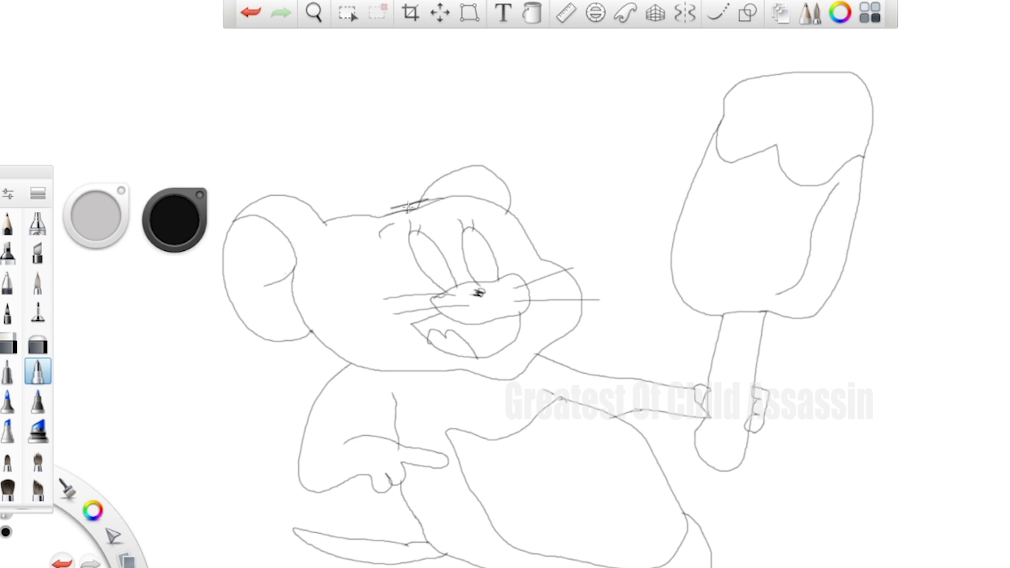
pyautogui.hotkey('ctrl', 'z')
pyautogui.moveTo(396, 203)
pyautogui.mouseDown()
pyautogui.moveTo(423, 199)
pyautogui.moveTo(397, 205)
pyautogui.mouseUp()
pyautogui.hotkey('ctrl', 'z')
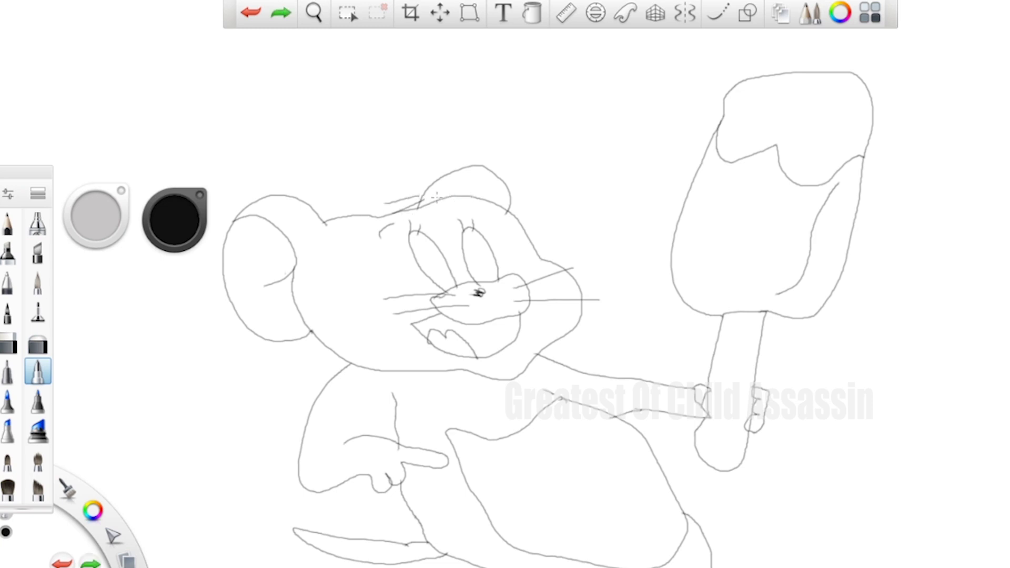
pyautogui.moveTo(460, 195); pyautogui.dragTo(464, 205)
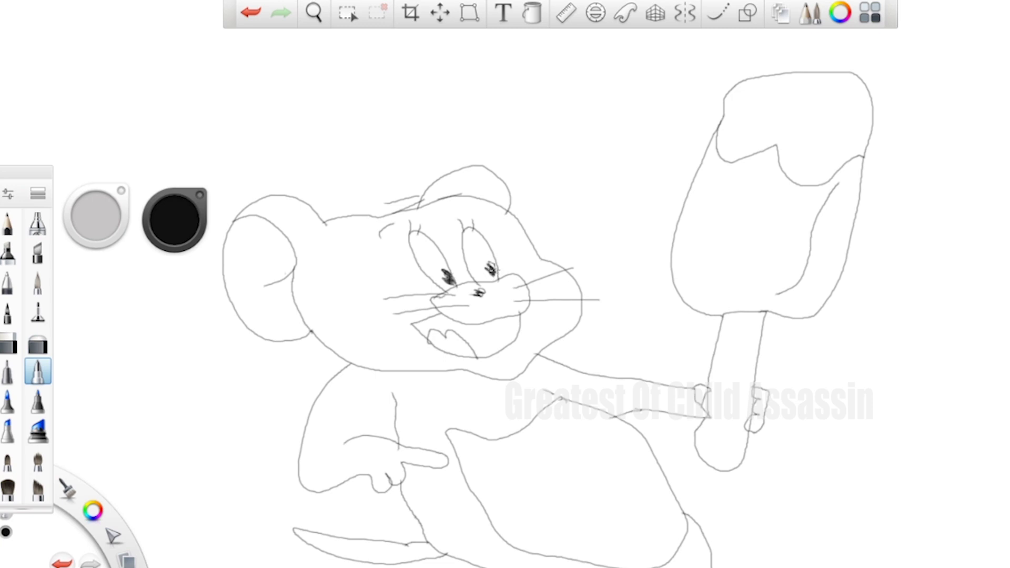
# Step: Flood-fill the body, arms, head and far cheek with a light orange-tan solid colour
pyautogui.click(531, 13)
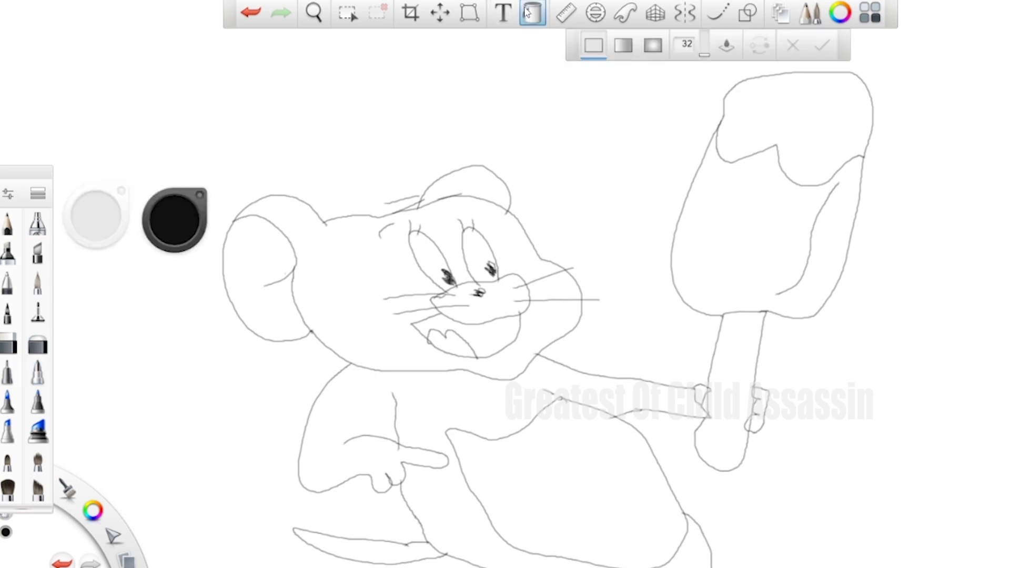
pyautogui.click(180, 218)
pyautogui.click(195, 209)
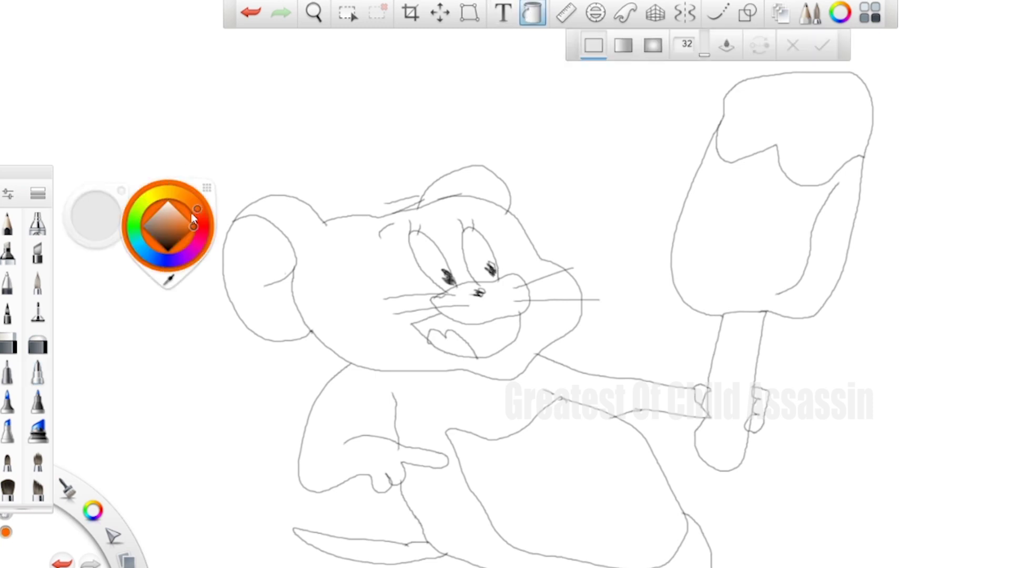
pyautogui.click(173, 215)
pyautogui.click(477, 412)
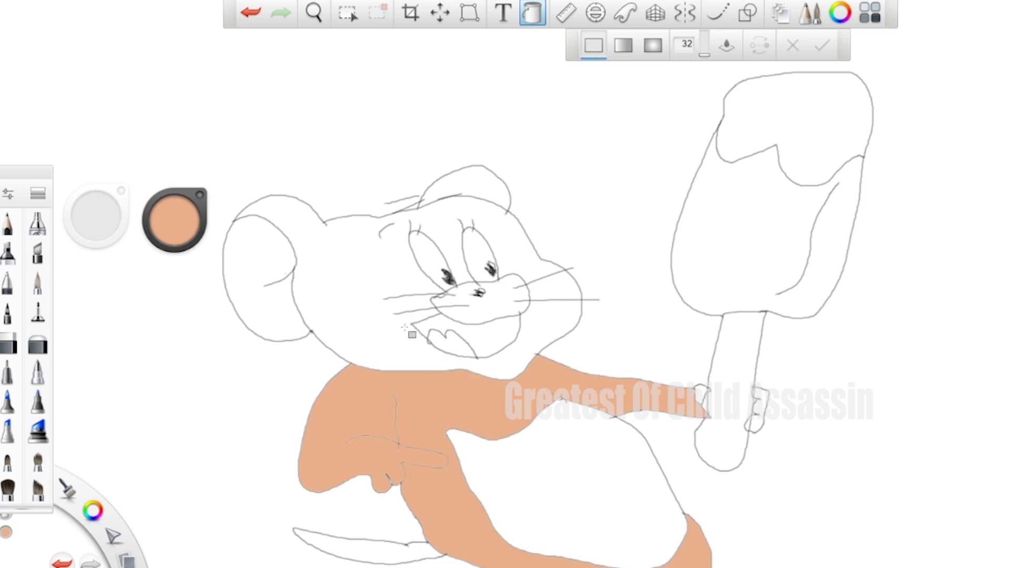
pyautogui.click(404, 326)
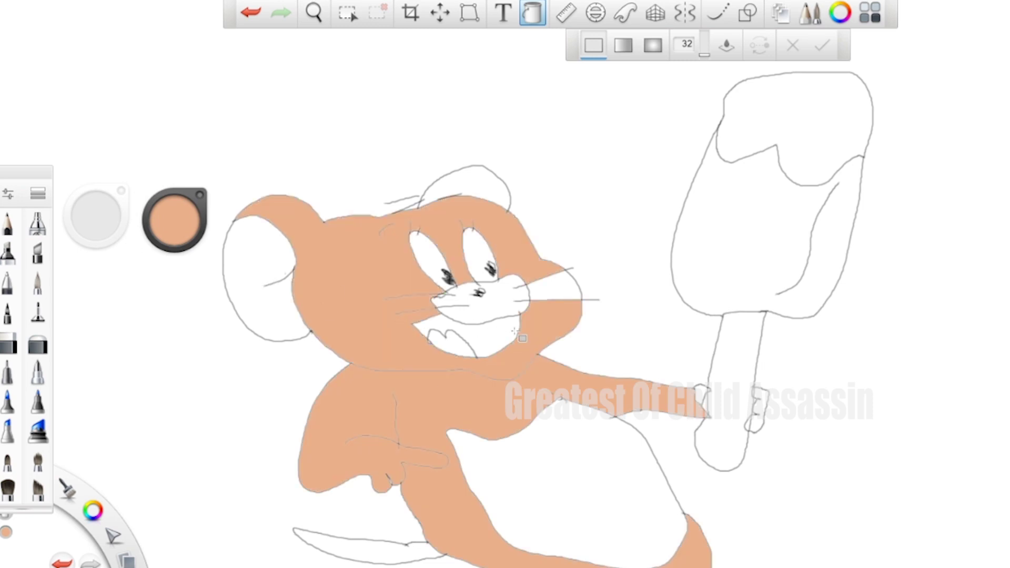
pyautogui.click(549, 299)
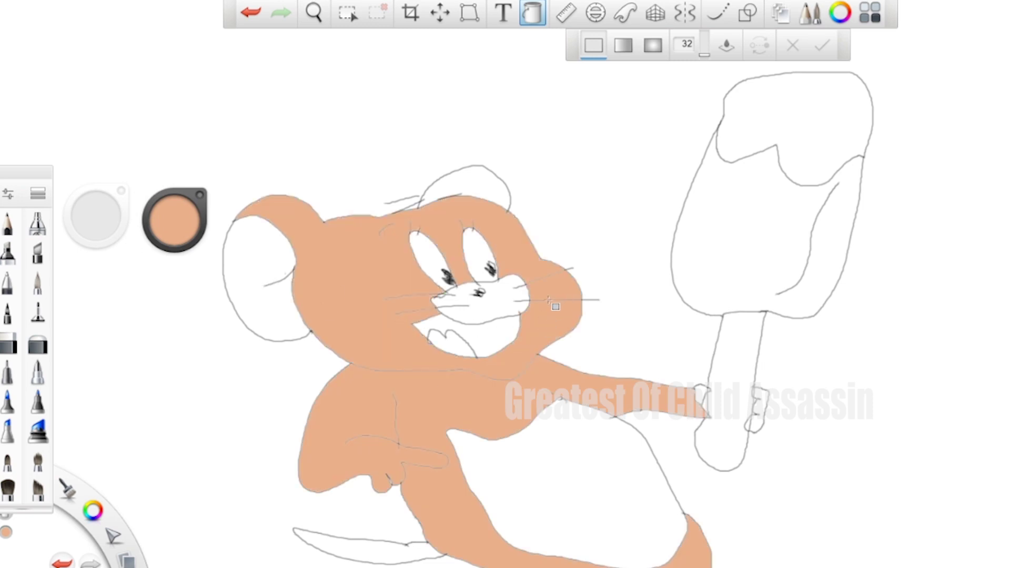
# Step: Fill the tail and the gripping fingers with the same tan, leaving the ice-cream stick unfilled
pyautogui.click(420, 550)
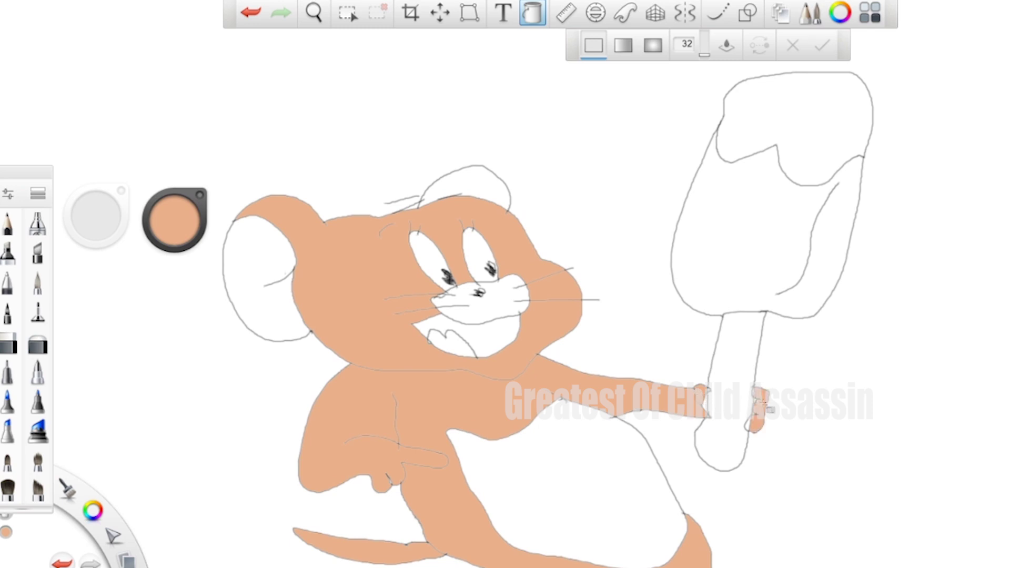
pyautogui.click(716, 413)
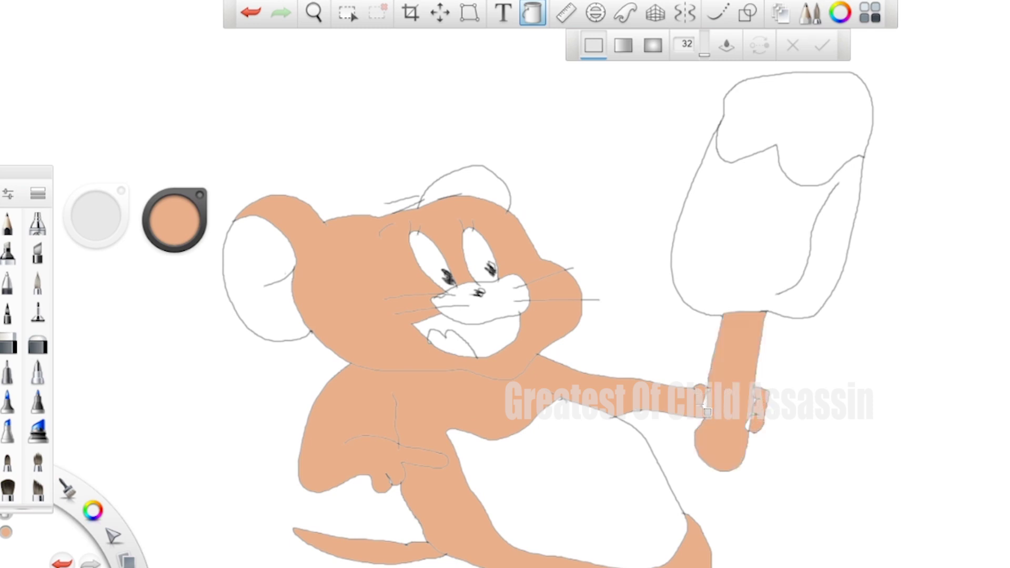
pyautogui.hotkey('ctrl', 'z')
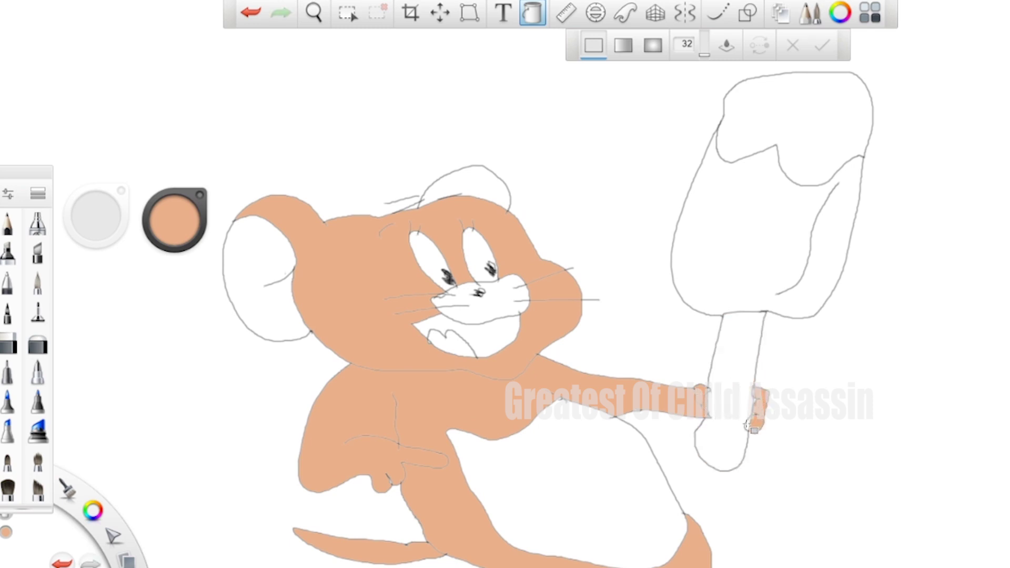
pyautogui.click(748, 425)
# Step: Switch the fill colour to pink and fill the near ear's inside and the far ear
pyautogui.click(163, 221)
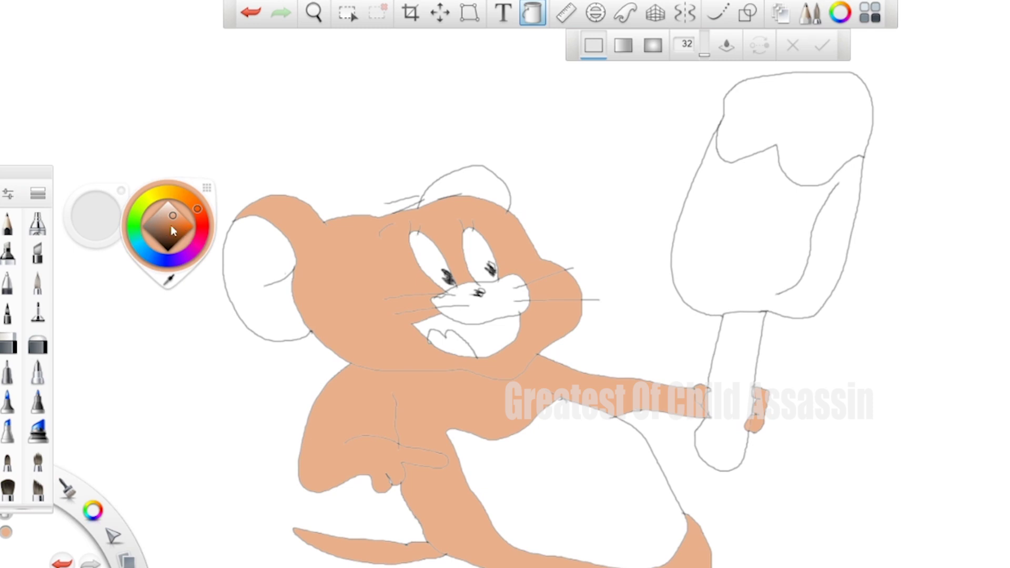
pyautogui.click(194, 254)
pyautogui.click(181, 220)
pyautogui.click(258, 279)
pyautogui.click(487, 187)
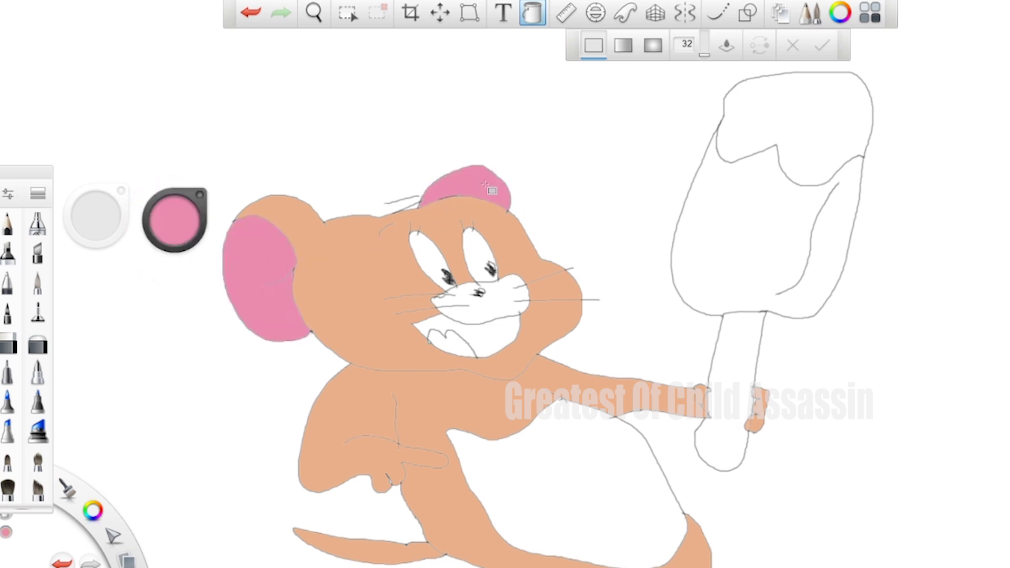
# Step: Sample the tan from the head and fill the muzzle with it
pyautogui.click(175, 218)
pyautogui.keyDown('alt'); pyautogui.click(372, 254); pyautogui.keyUp('alt')
pyautogui.click(494, 298)
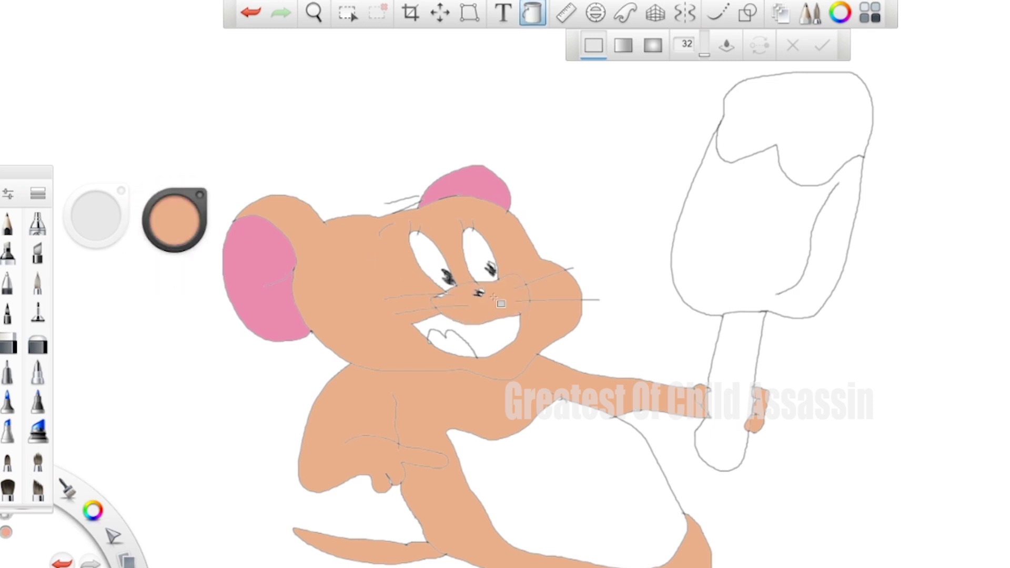
# Step: Fill the tongue inside the open mouth with a reddish salmon pink
pyautogui.click(184, 220)
pyautogui.click(201, 234)
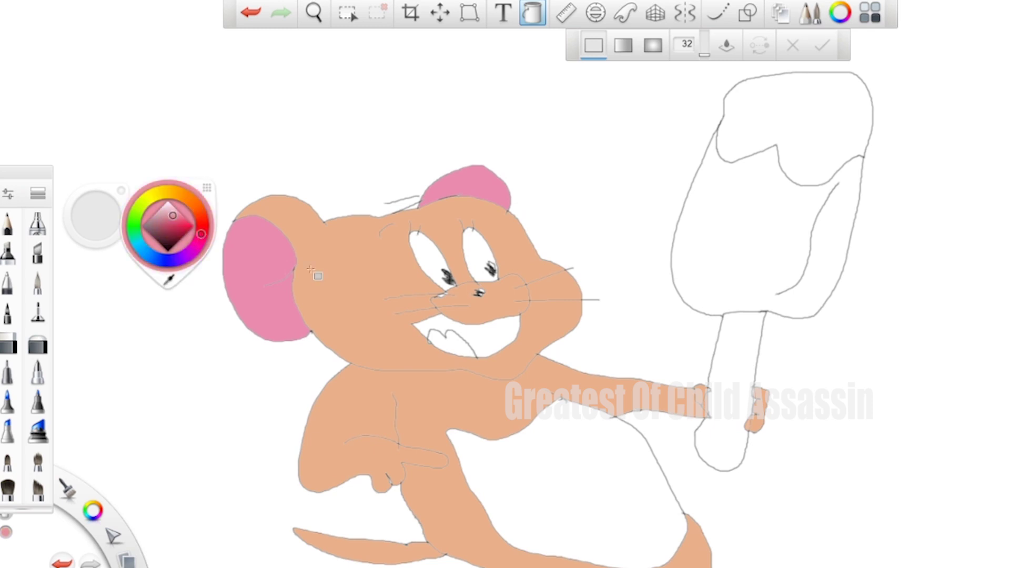
pyautogui.click(171, 221)
pyautogui.click(205, 224)
pyautogui.click(434, 339)
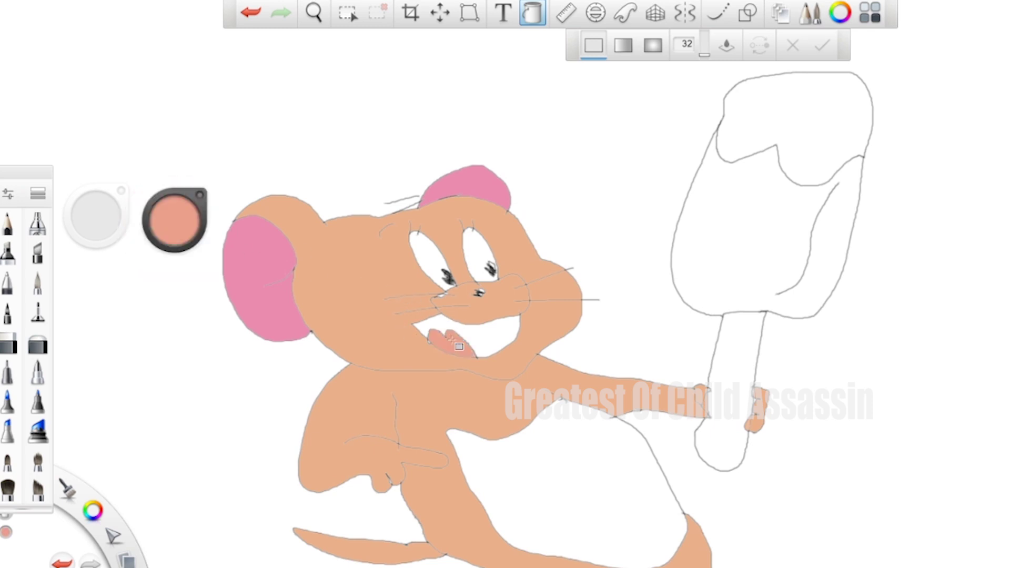
pyautogui.click(174, 221)
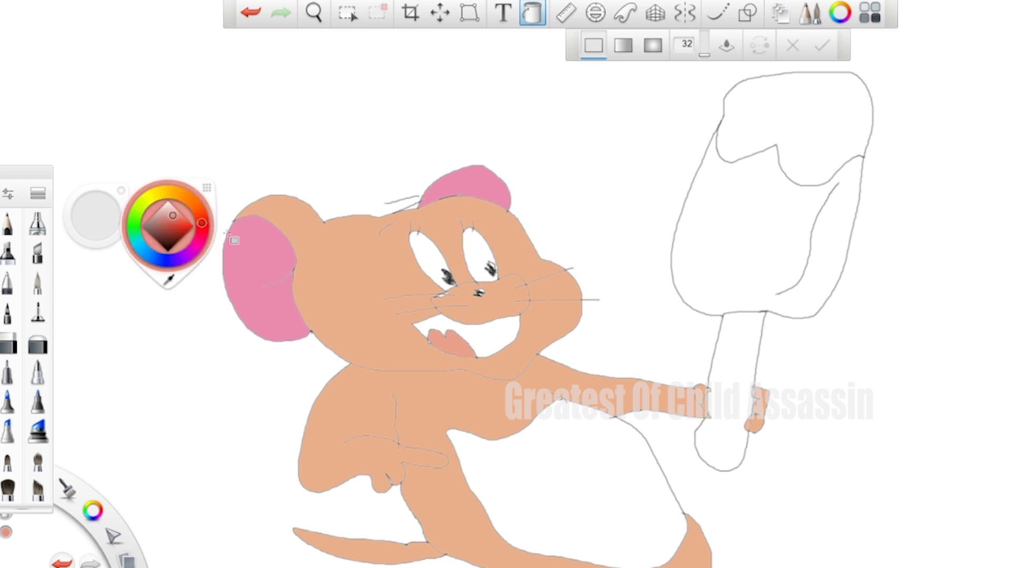
pyautogui.click(457, 344)
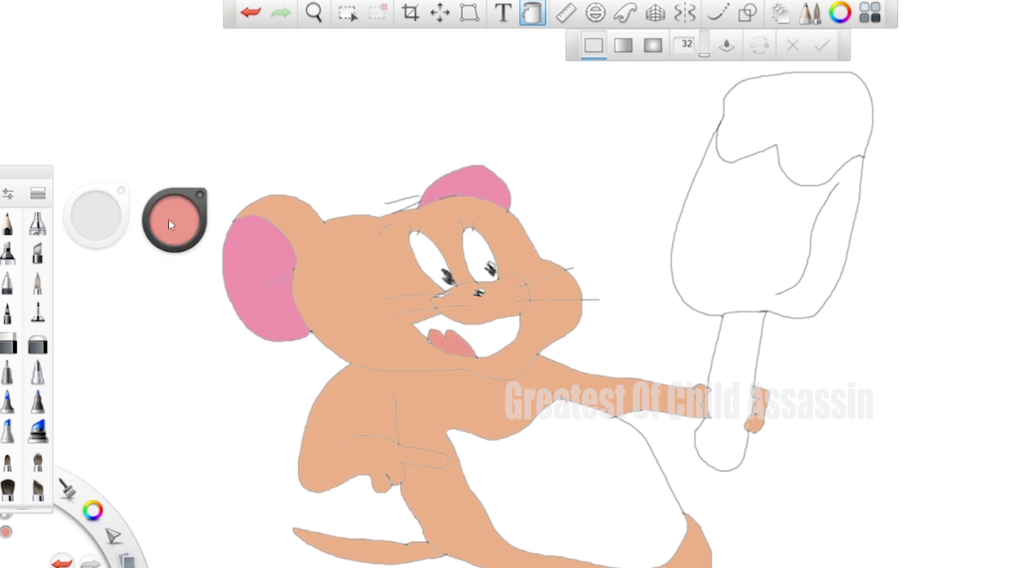
# Step: Switch the fill colour to golden orange and fill the main body of the ice-cream bar below the wavy topping
pyautogui.click(172, 219)
pyautogui.click(141, 207)
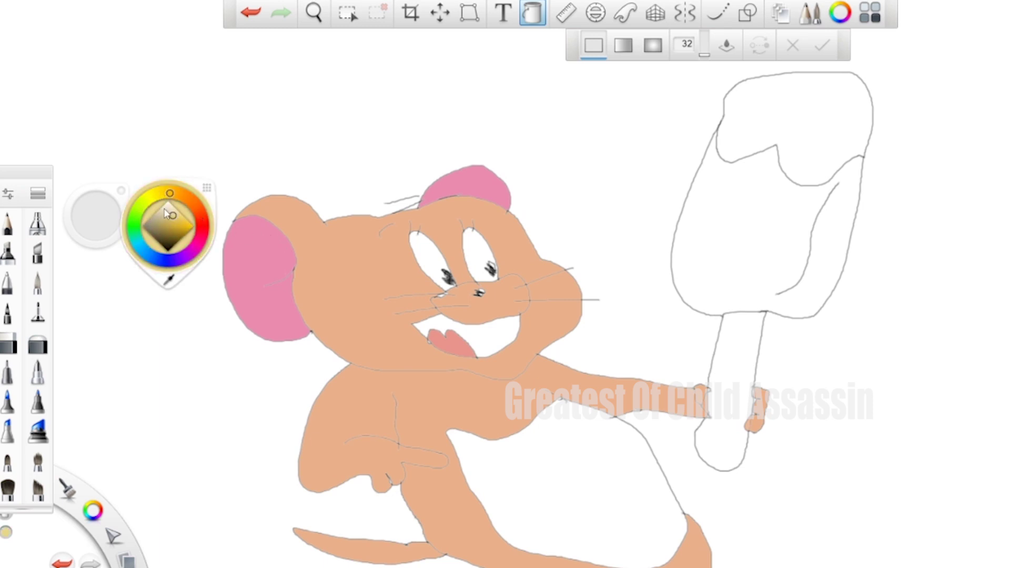
pyautogui.click(182, 196)
pyautogui.click(178, 222)
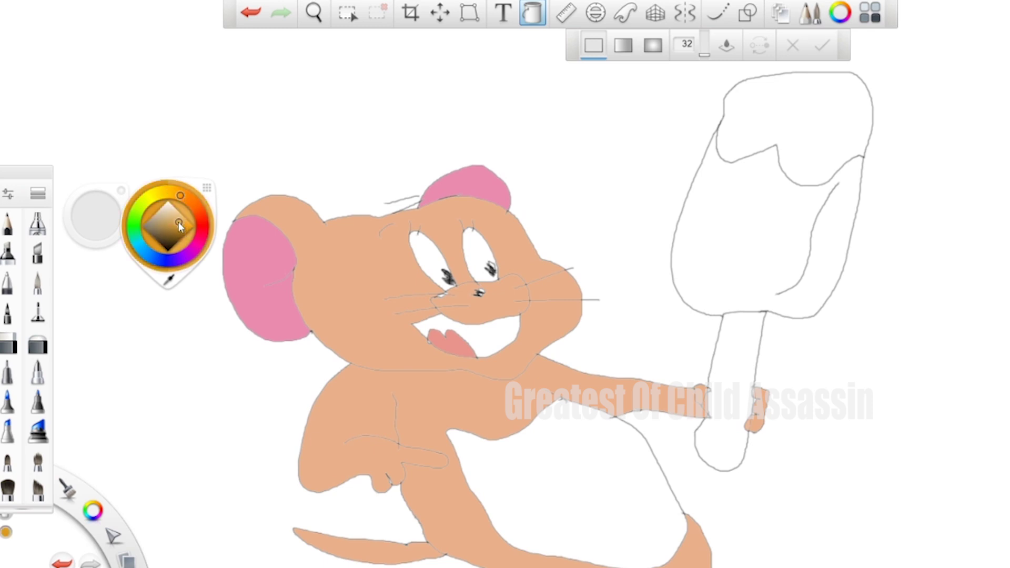
pyautogui.click(741, 224)
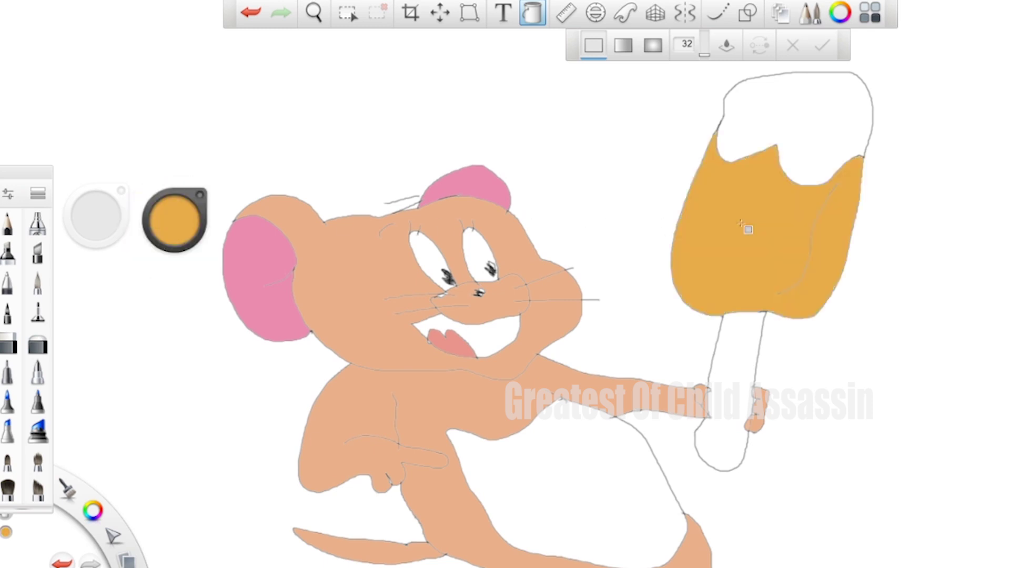
# Step: Change the fill colour to a light orchid purple and fill the ice-cream stick with it
pyautogui.click(175, 222)
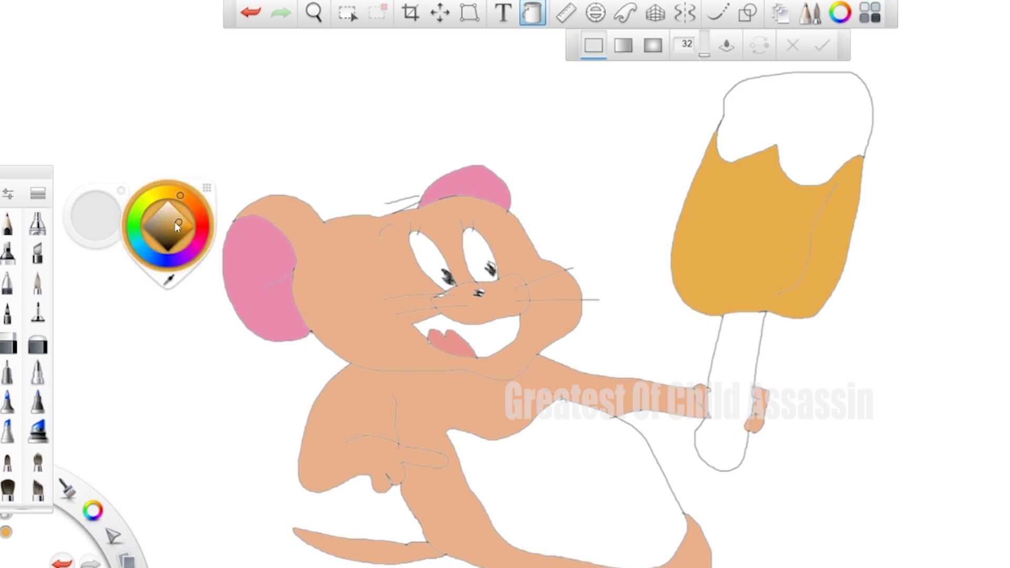
pyautogui.click(197, 251)
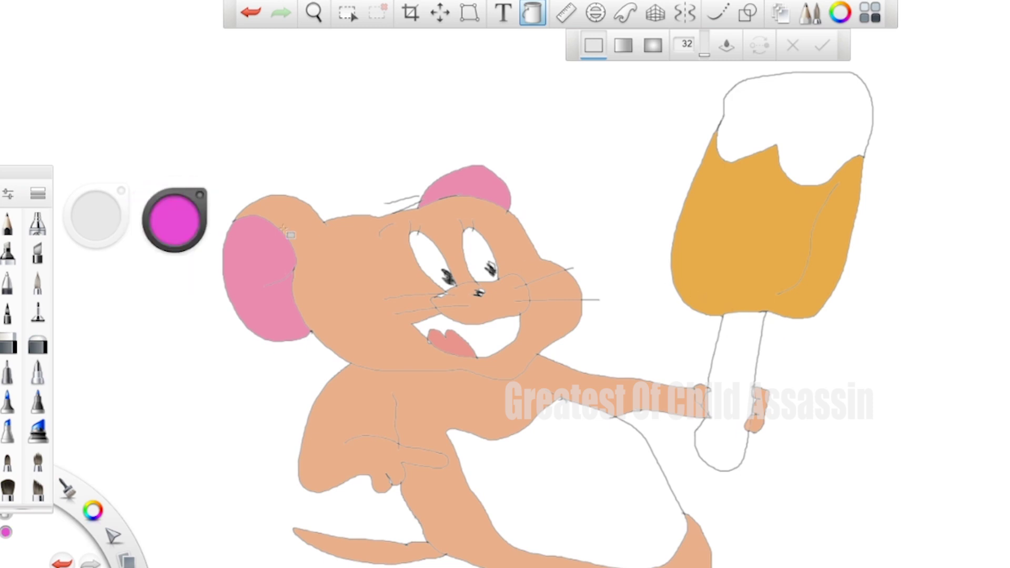
pyautogui.click(182, 220)
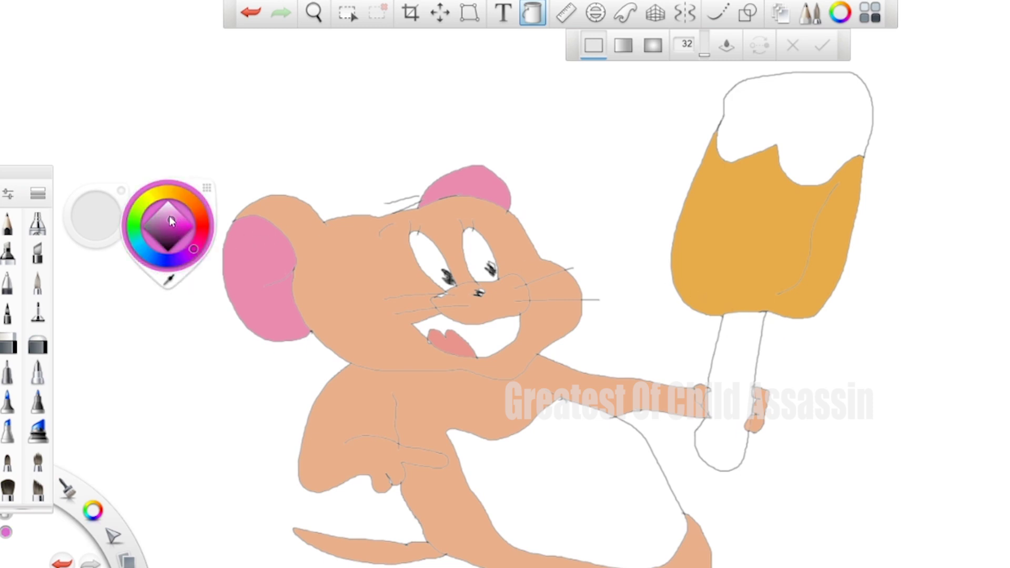
pyautogui.click(751, 345)
# Step: Fill the ice-cream bar's wavy topping with a muted pale yellow, and refill it with a brighter, more saturated yellow
pyautogui.click(176, 218)
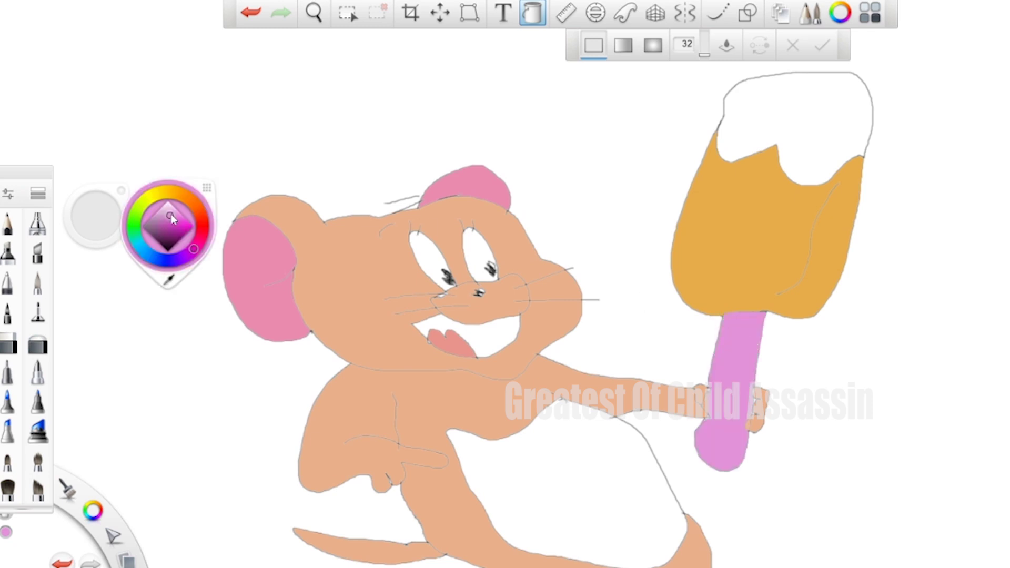
pyautogui.click(146, 210)
pyautogui.click(830, 118)
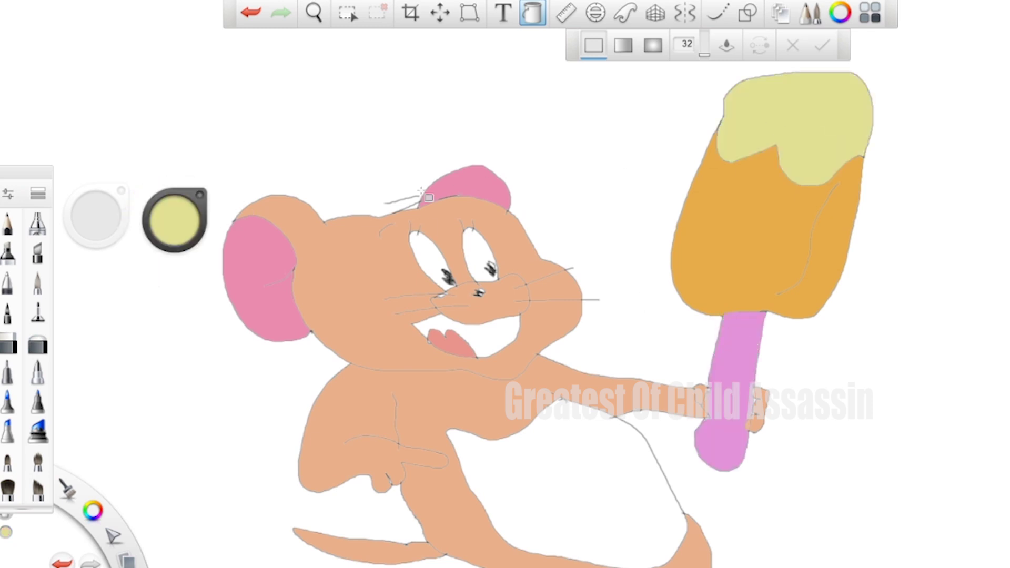
pyautogui.click(177, 214)
pyautogui.moveTo(176, 217); pyautogui.dragTo(178, 228)
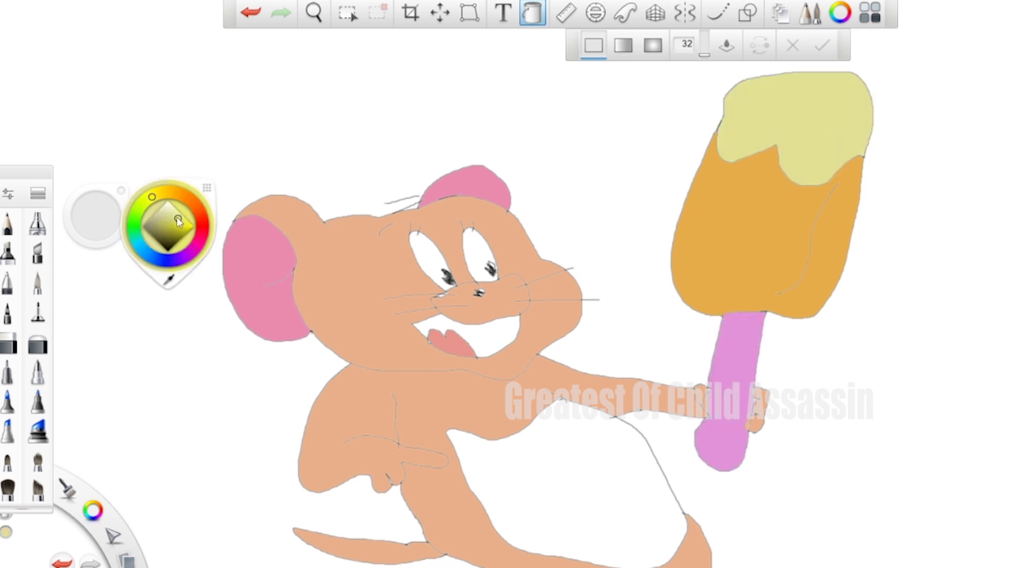
pyautogui.click(787, 142)
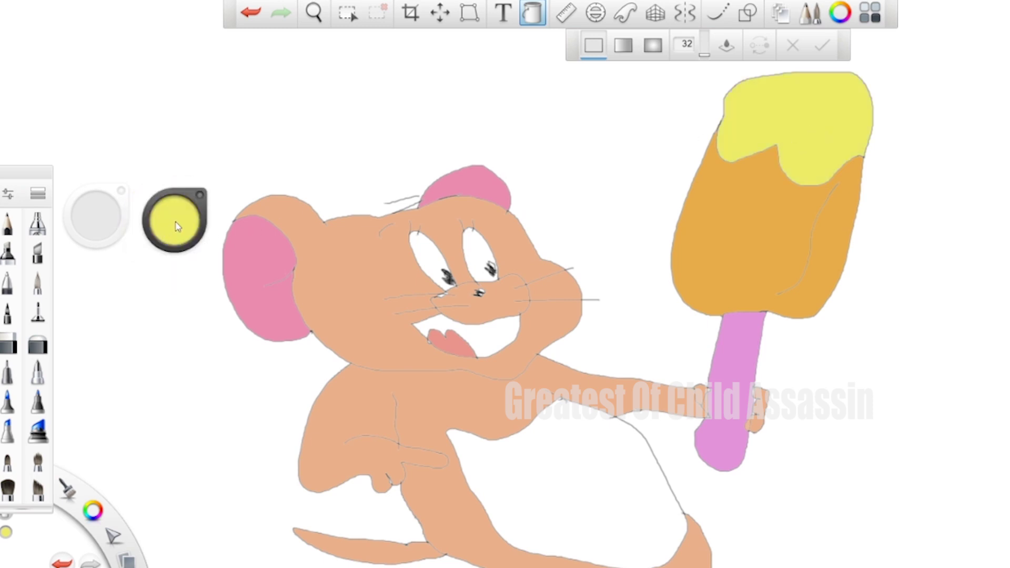
# Step: Lighten the yellow to a pale cream and fill the mouse's belly with it
pyautogui.click(177, 226)
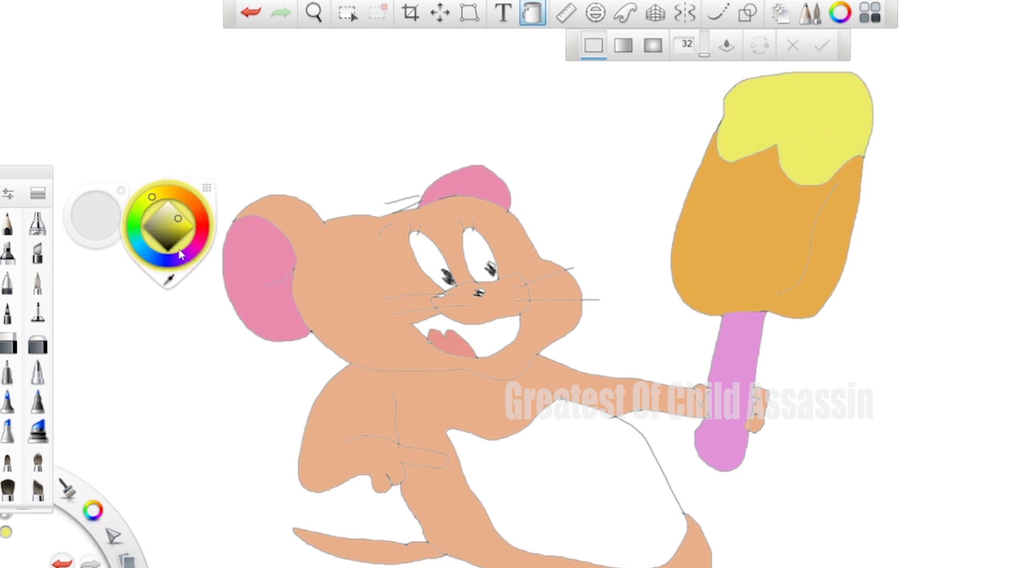
pyautogui.moveTo(174, 218); pyautogui.dragTo(172, 214)
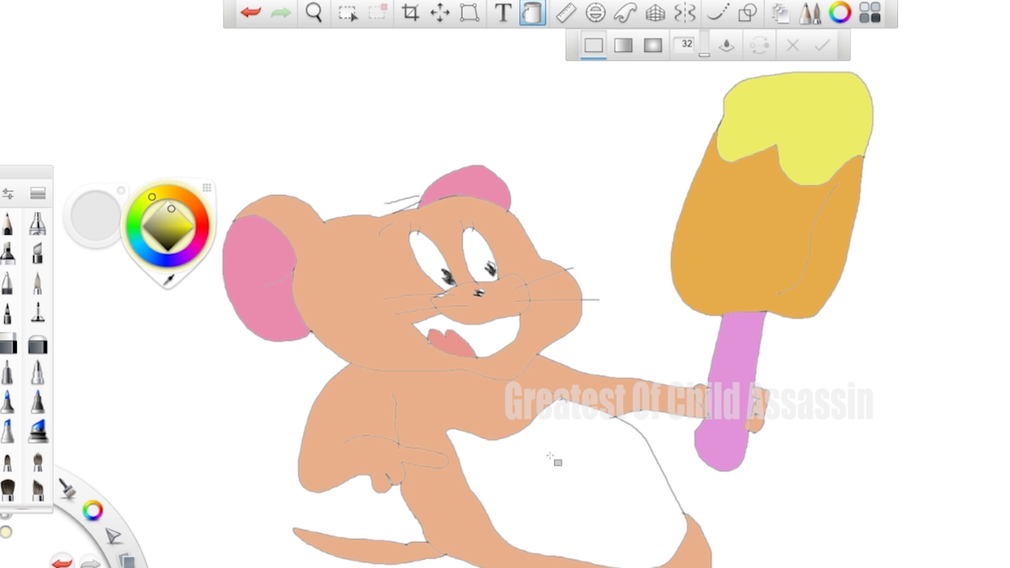
pyautogui.click(556, 461)
# Step: Try a pale green fill in the white of the eye nearer the ice cream
pyautogui.click(183, 219)
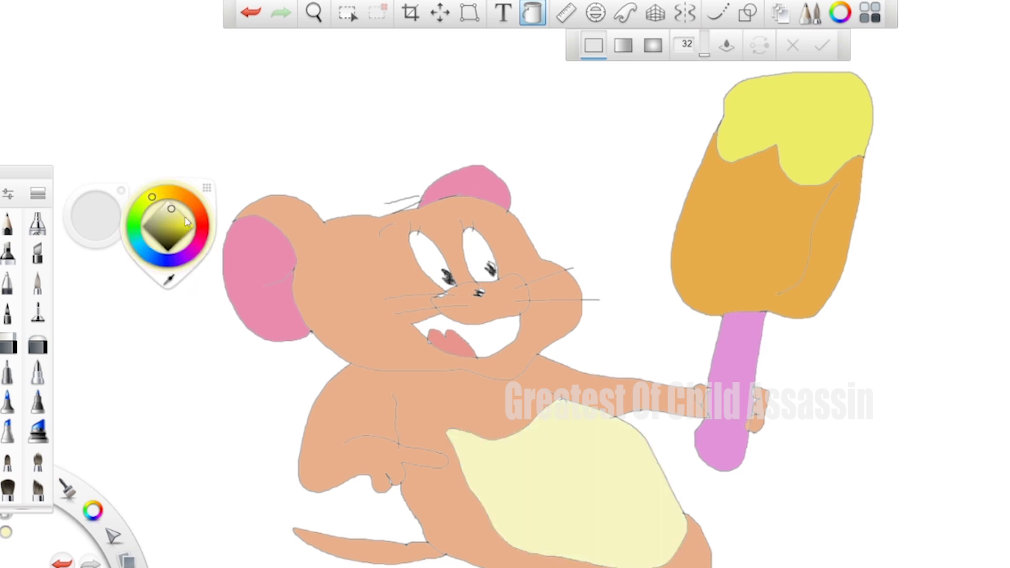
pyautogui.click(136, 215)
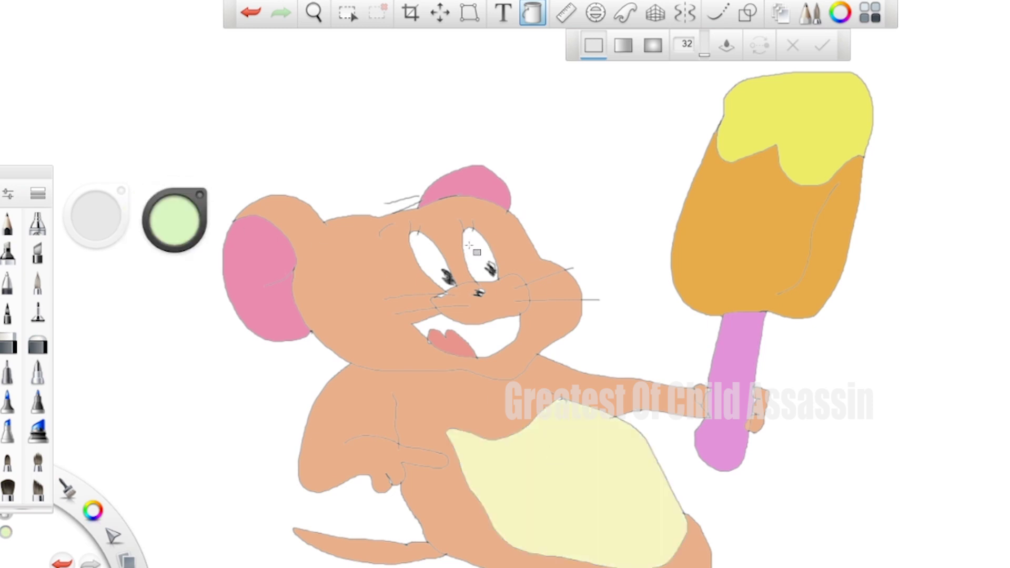
pyautogui.click(474, 256)
# Step: Switch the fill colour to light blue and fill the whites of both eyes with it
pyautogui.click(185, 221)
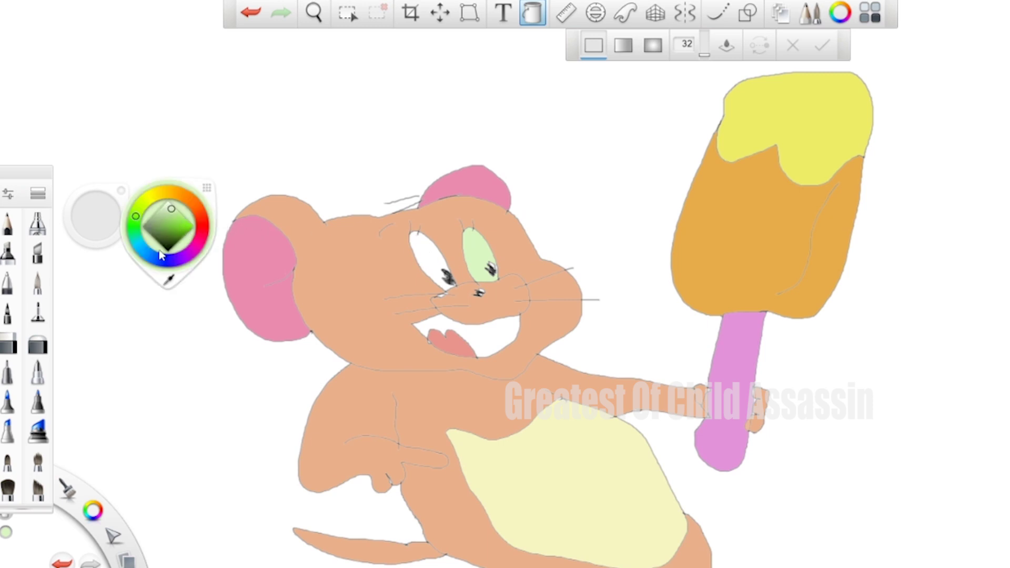
pyautogui.click(138, 246)
pyautogui.click(415, 236)
pyautogui.click(478, 253)
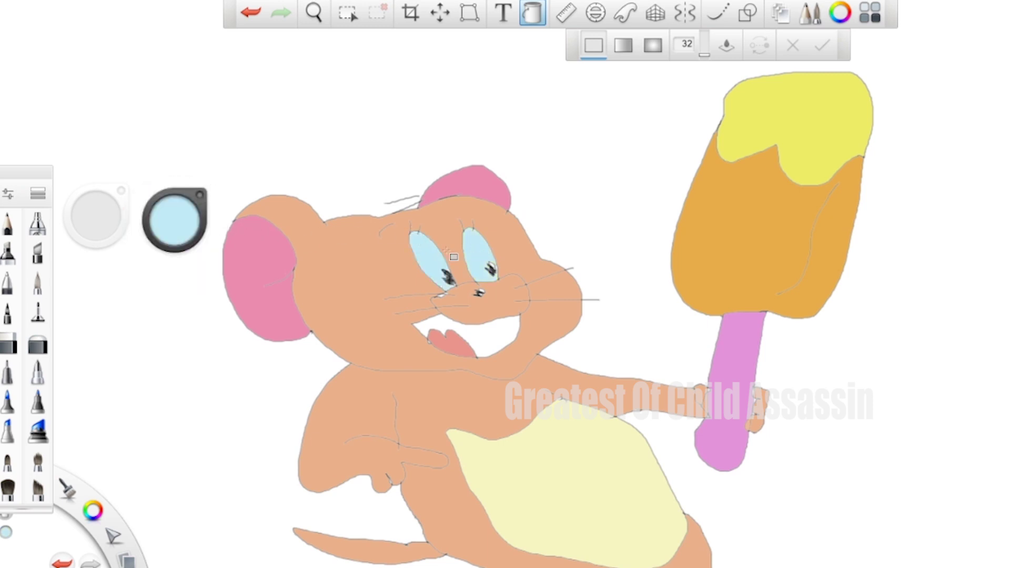
# Step: Change the fill colour to pale green and fill the empty background around the mouse and ice cream
pyautogui.click(182, 216)
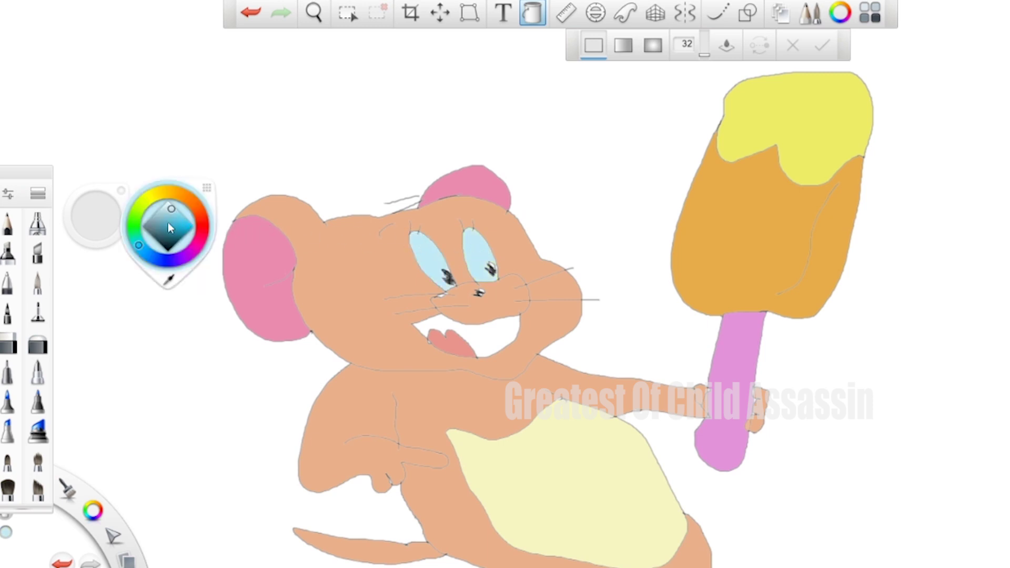
pyautogui.click(133, 221)
pyautogui.click(352, 172)
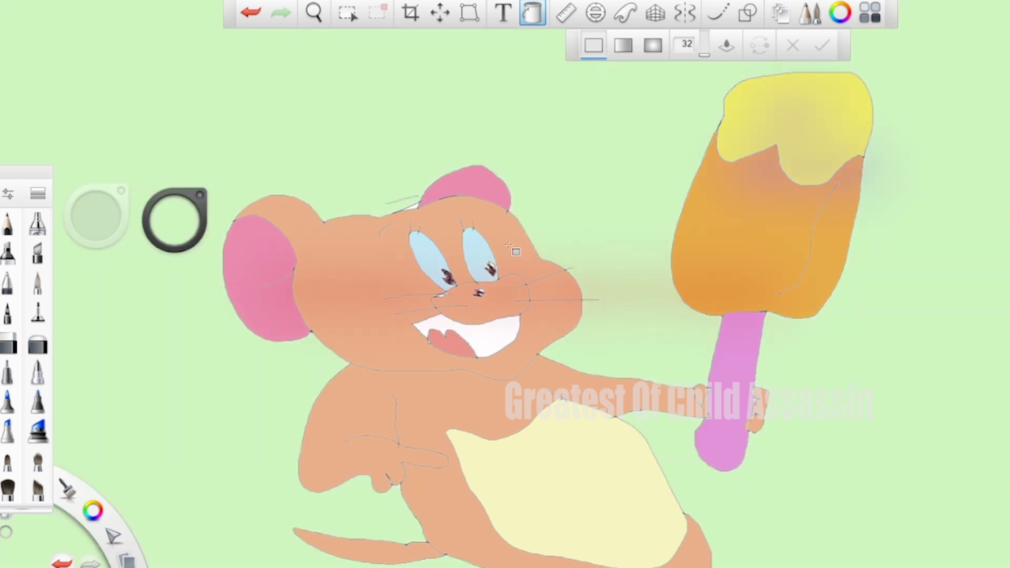